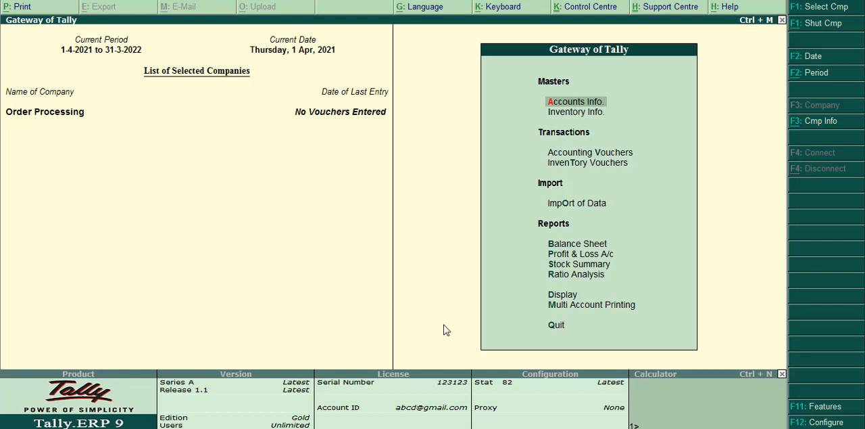
# Enable zero-valued entries in the company's inventory features, dismissing the Windows color scheme prompt.
pyautogui.click(812, 408)
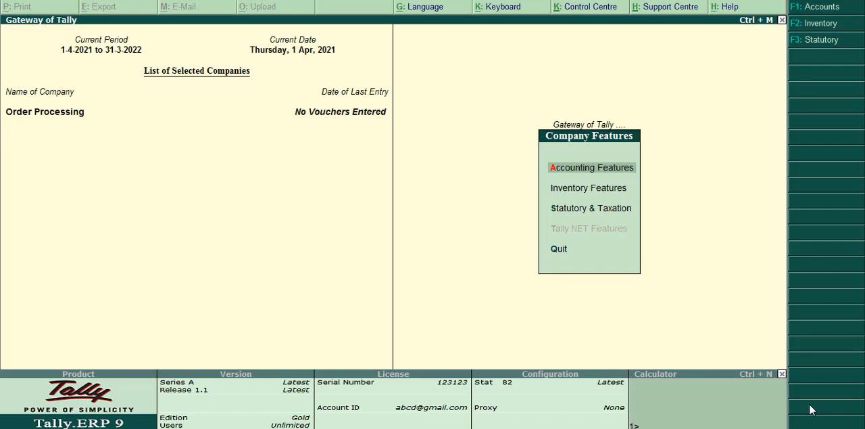
pyautogui.press('Down')
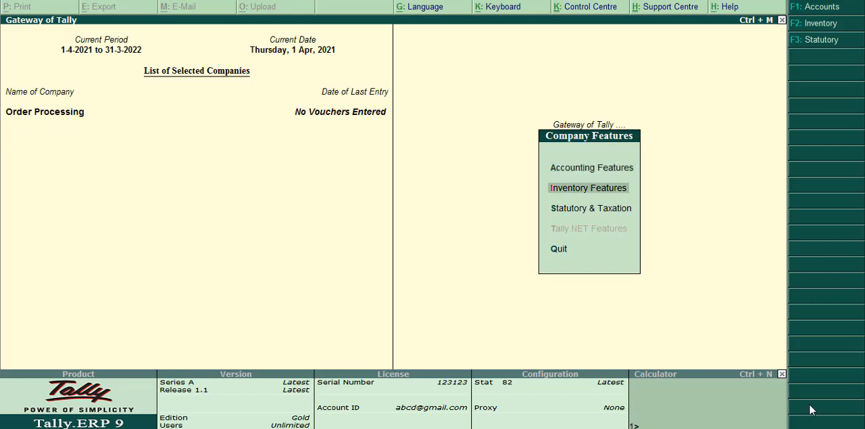
pyautogui.press('Return')
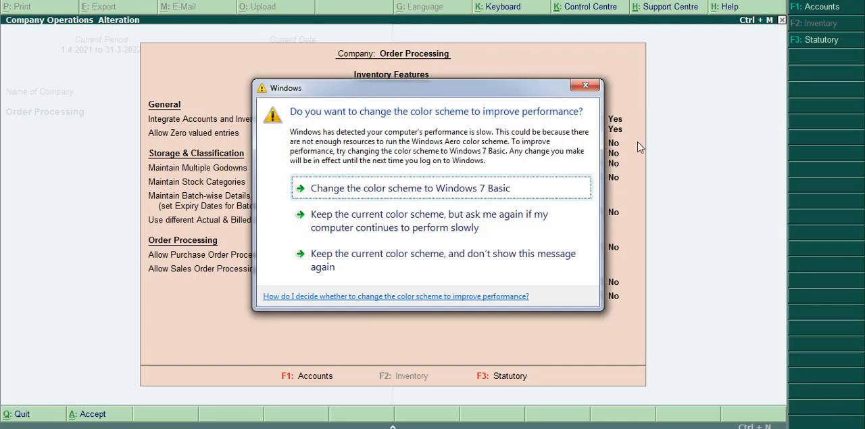
pyautogui.click(586, 88)
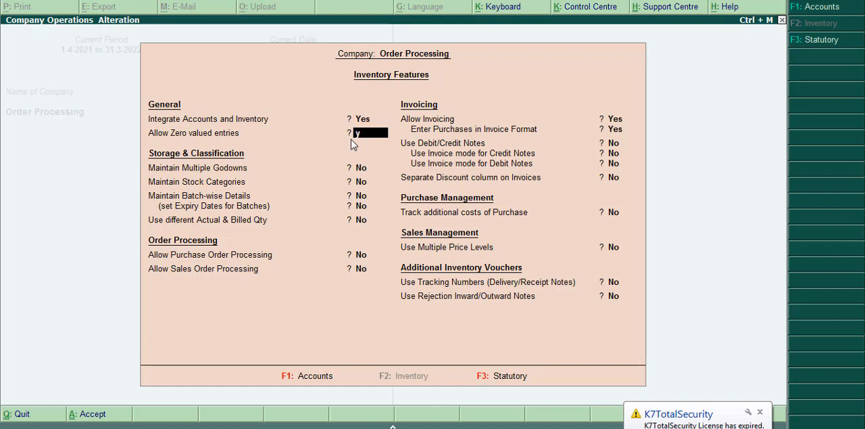
pyautogui.press('Return')
pyautogui.press('Return')
pyautogui.press('Return')
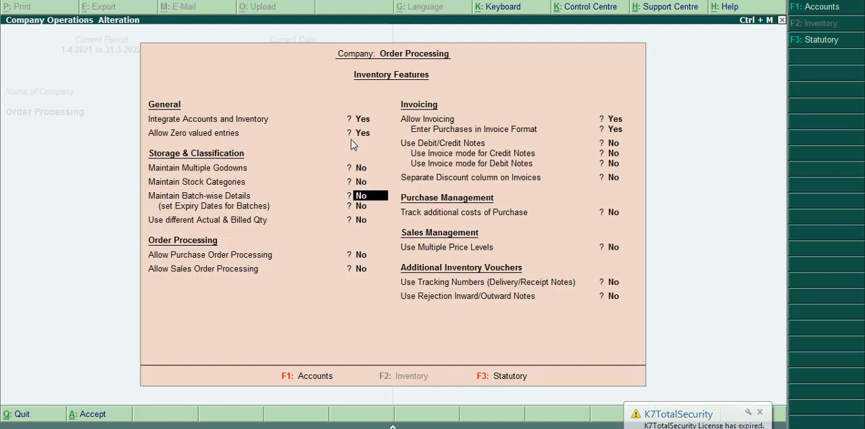
# Allow both purchase order processing and sales order processing in the inventory features.
pyautogui.press('Return')
pyautogui.press('Return')
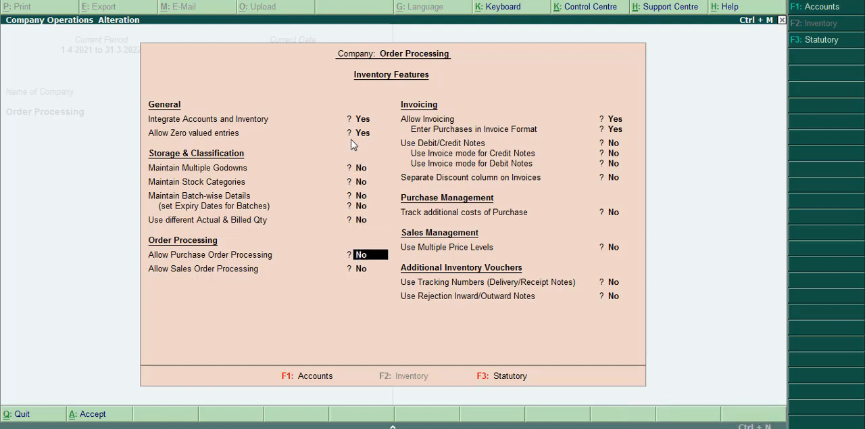
pyautogui.write('y')
pyautogui.press('Return')
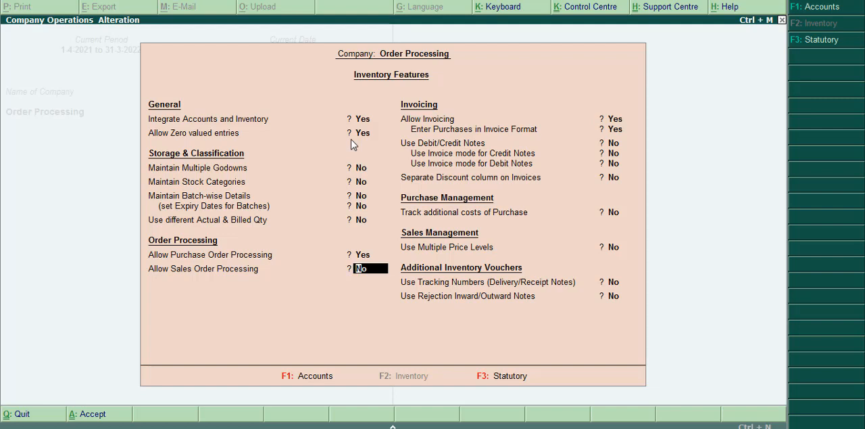
pyautogui.write('y')
pyautogui.press('Return')
pyautogui.press('Return')
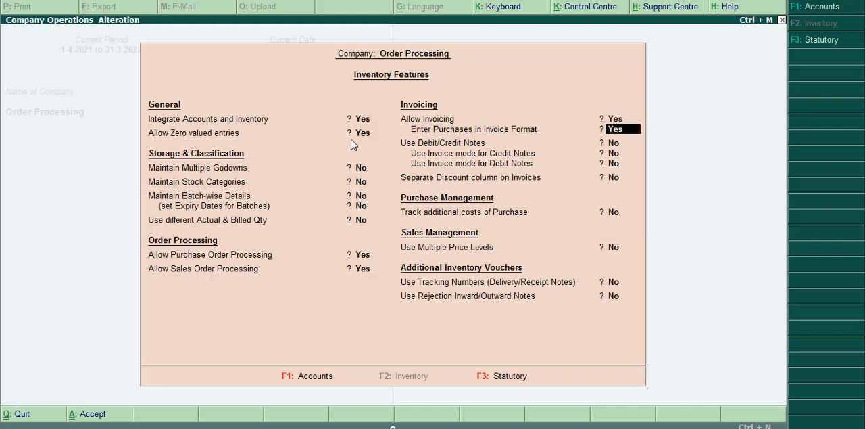
# Enable tracking numbers and rejection inward/outward notes, accept the inventory features and return to the Gateway of Tally.
pyautogui.press('Return')
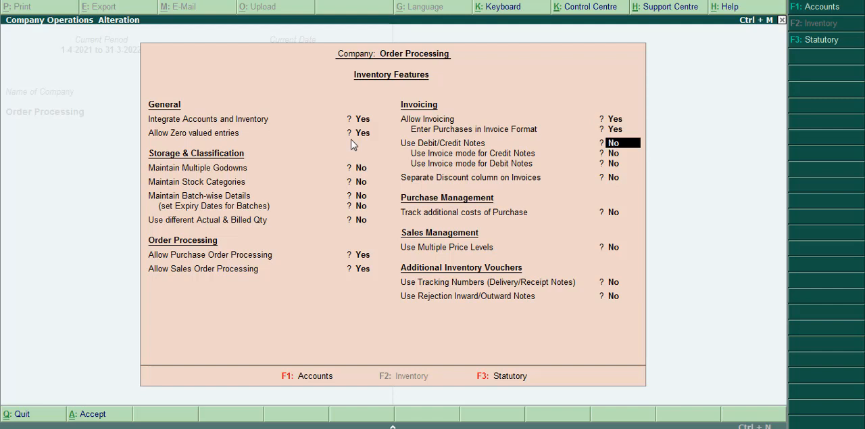
pyautogui.press('Return')
pyautogui.press('Return')
pyautogui.press('Return')
pyautogui.press('Return')
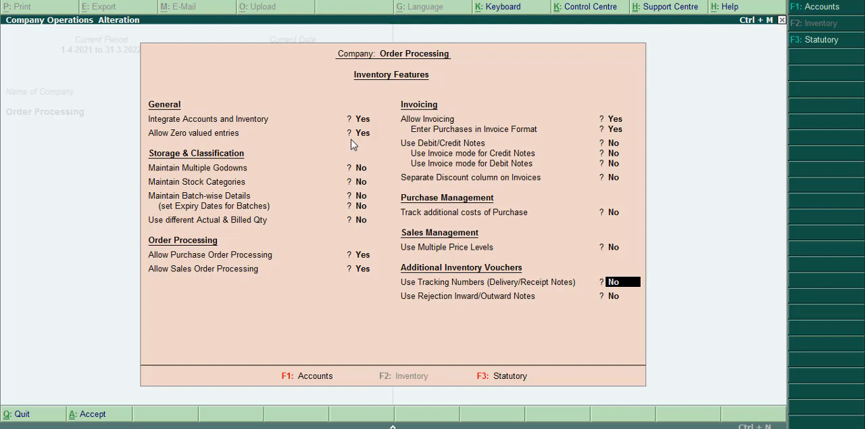
pyautogui.write('y')
pyautogui.press('Return')
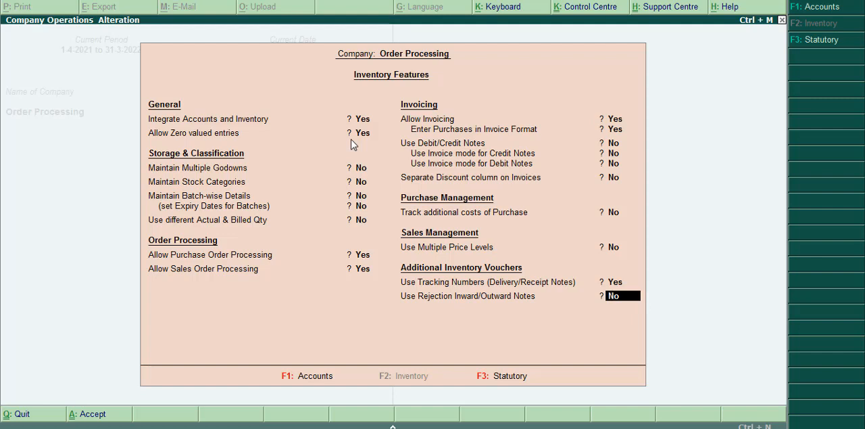
pyautogui.write('y')
pyautogui.press('Return')
pyautogui.press('Return')
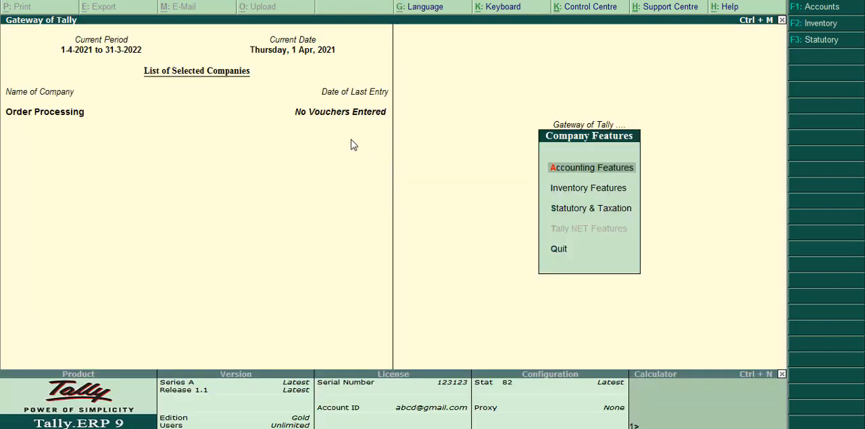
pyautogui.press('Escape')
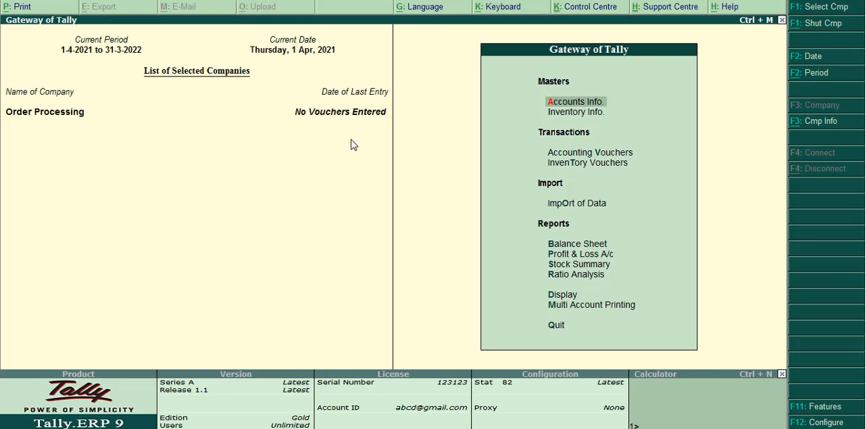
# Open a new purchase order voucher from the accounting vouchers.
pyautogui.click(602, 154)
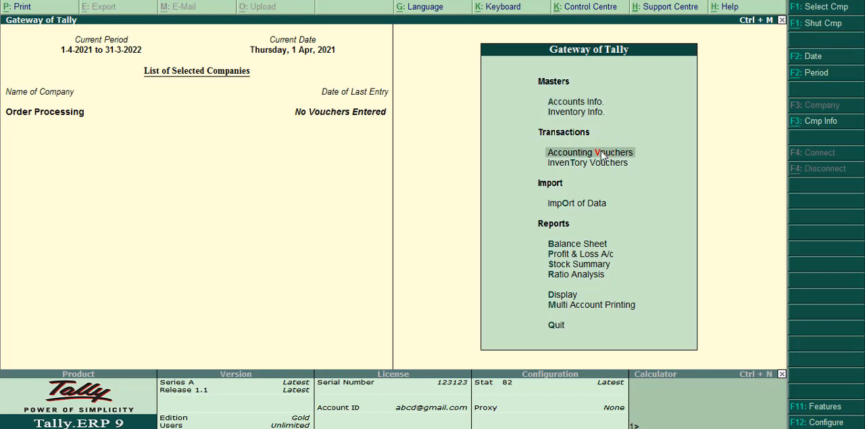
pyautogui.click(602, 154)
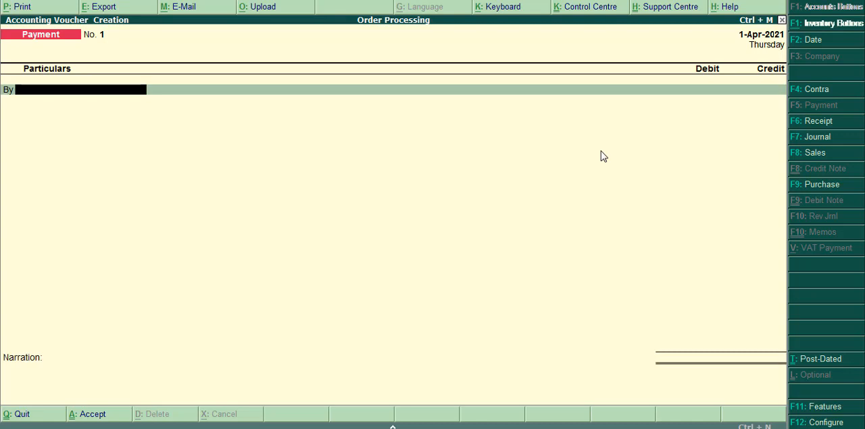
pyautogui.hotkey('alt', 'F4')
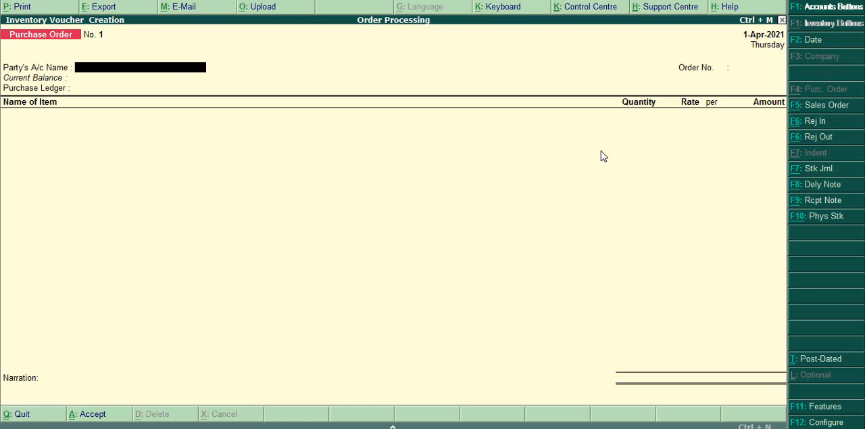
# Create a party ledger named Oasis under Sundry Creditors, maintaining balances bill-by-bill.
pyautogui.hotkey('alt', 'c')
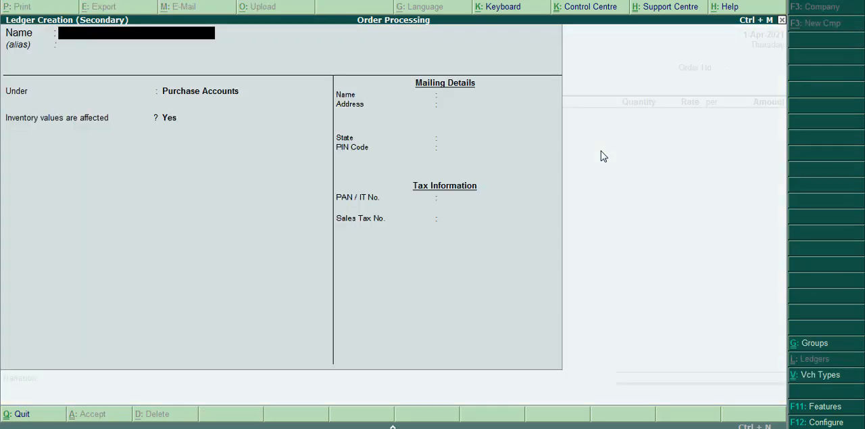
pyautogui.write('Oasis')
pyautogui.press('Return')
pyautogui.press('Return')
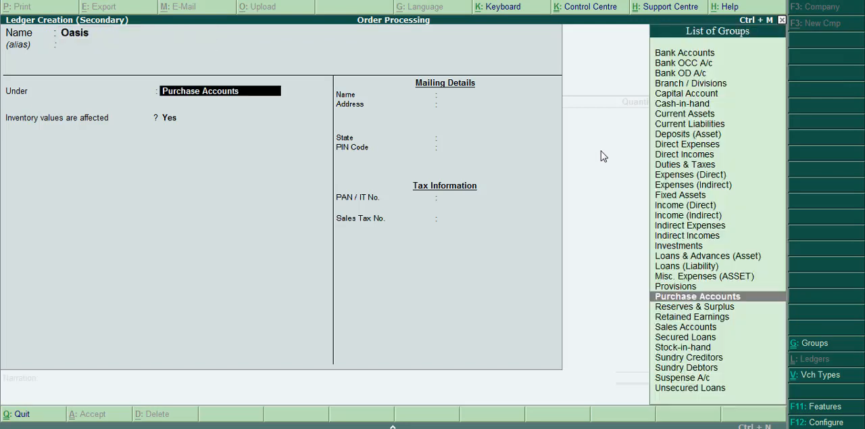
pyautogui.write('S')
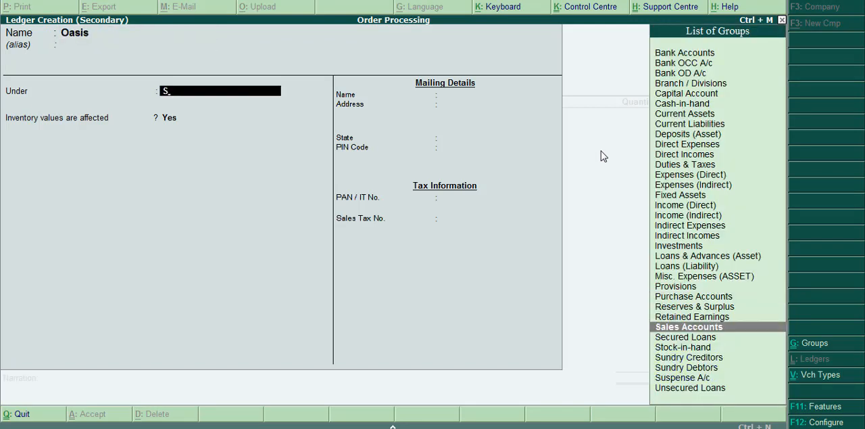
pyautogui.press('Down')
pyautogui.press('Down')
pyautogui.press('Down')
pyautogui.press('Return')
# Enter the supplier's postal address in the ledger's mailing details, leaving the default credit period blank.
pyautogui.press('Return')
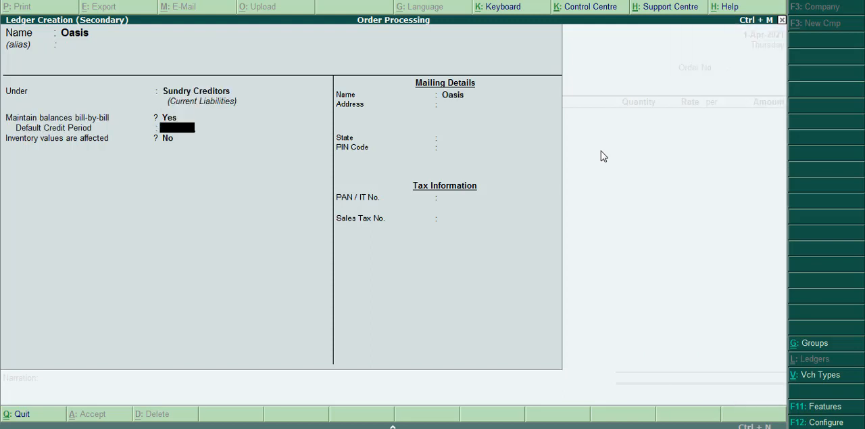
pyautogui.press('Return')
pyautogui.press('Return')
pyautogui.press('Return')
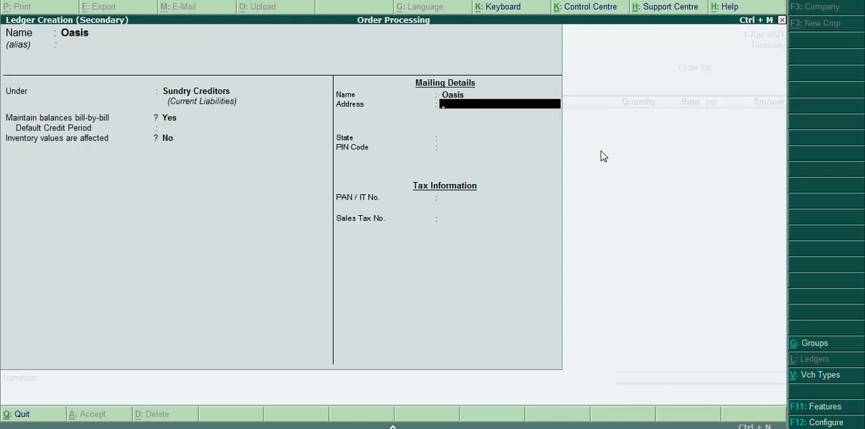
pyautogui.write('Tc/289')
pyautogui.press('Return')
pyautogui.write('Tr')
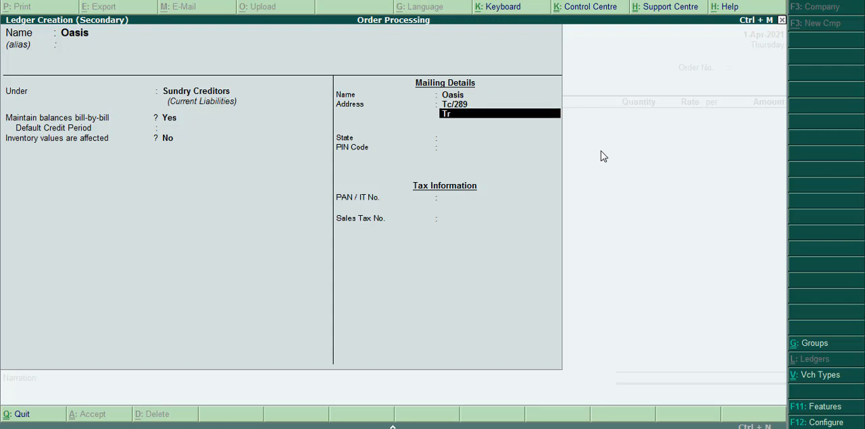
pyautogui.write('ivandrum')
# Save the Oasis ledger with the state as Not Applicable and the PIN code and tax details blank.
pyautogui.press('Return')
pyautogui.press('Return')
pyautogui.press('Return')
pyautogui.press('Return')
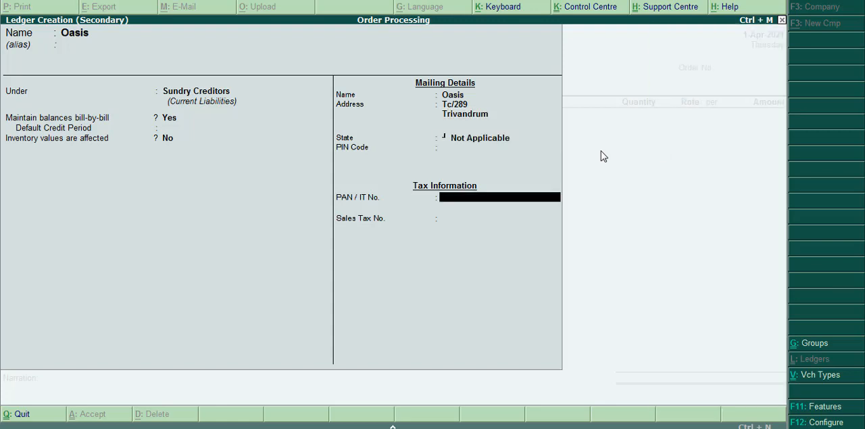
pyautogui.press('Return')
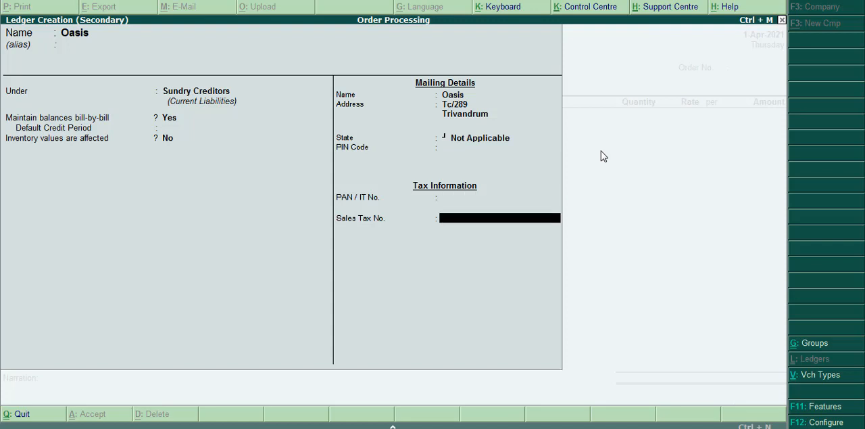
pyautogui.press('Return')
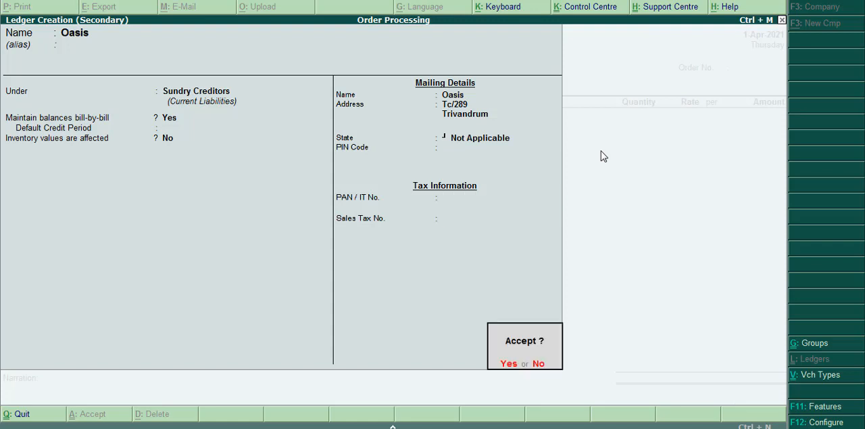
pyautogui.press('Return')
pyautogui.press('Return')
# Accept the supplier details for Oasis, leaving the sales tax number, order and receipt details blank.
pyautogui.press('Return')
pyautogui.press('Return')
pyautogui.press('Return')
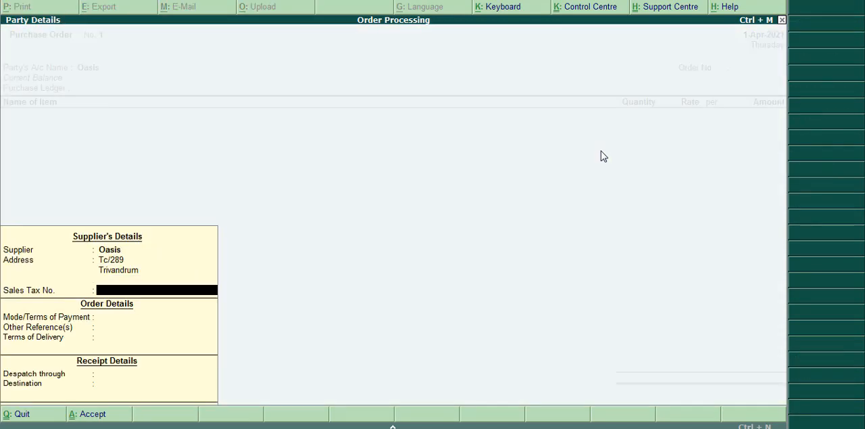
pyautogui.press('Return')
pyautogui.press('Return')
pyautogui.press('Return')
pyautogui.press('Return')
pyautogui.press('Return')
pyautogui.press('Return')
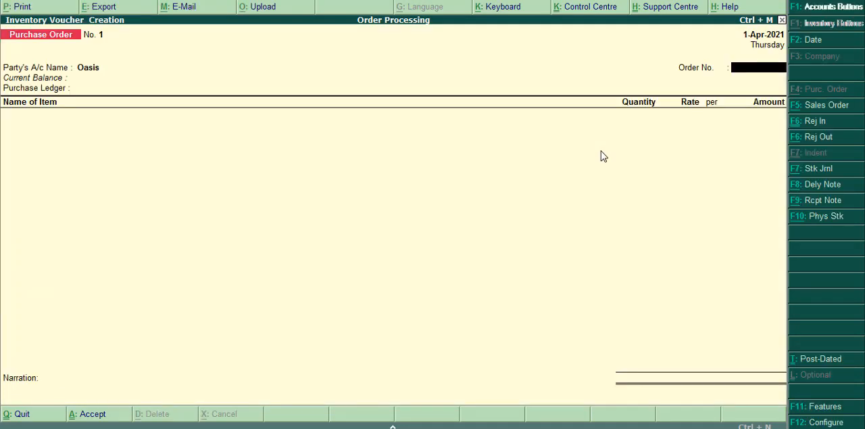
# Enter the order number on the purchase order voucher.
pyautogui.write('po no 1')
pyautogui.press('Return')
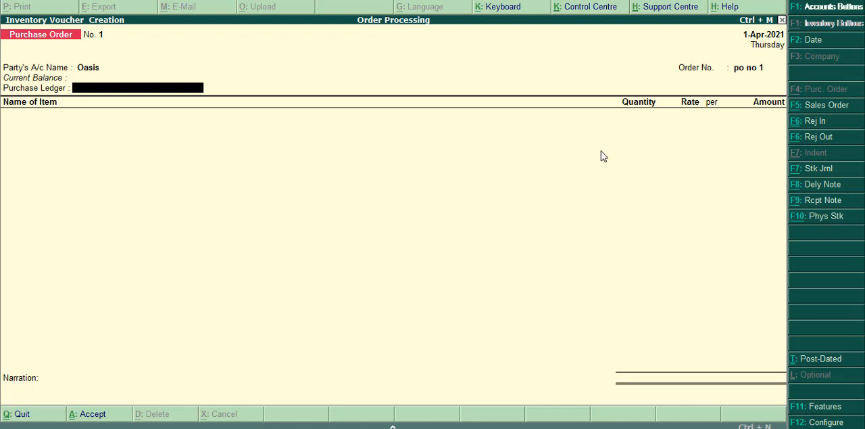
# Create a ledger named Purchase under Purchase Accounts and use it as the voucher's purchase ledger.
pyautogui.hotkey('alt', 'c')
pyautogui.write('Purchase')
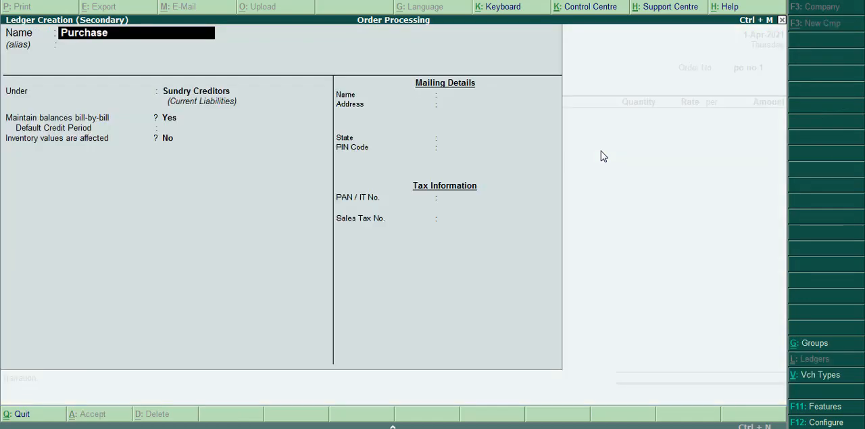
pyautogui.press('Return')
pyautogui.press('Return')
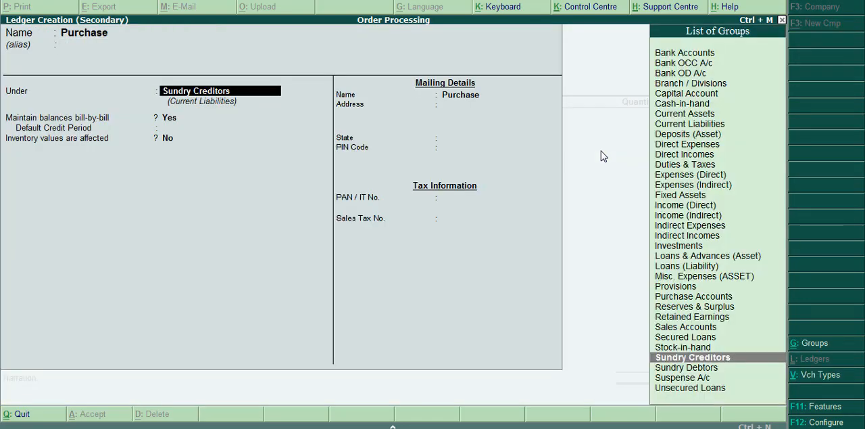
pyautogui.write('Pur')
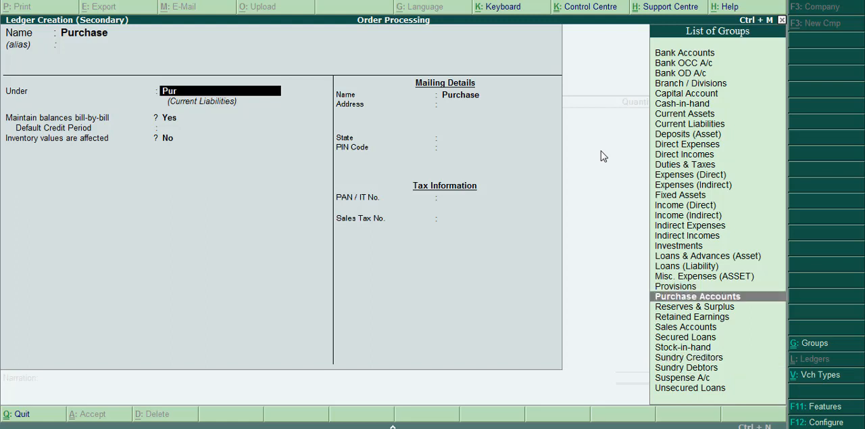
pyautogui.press('Return')
pyautogui.press('Return')
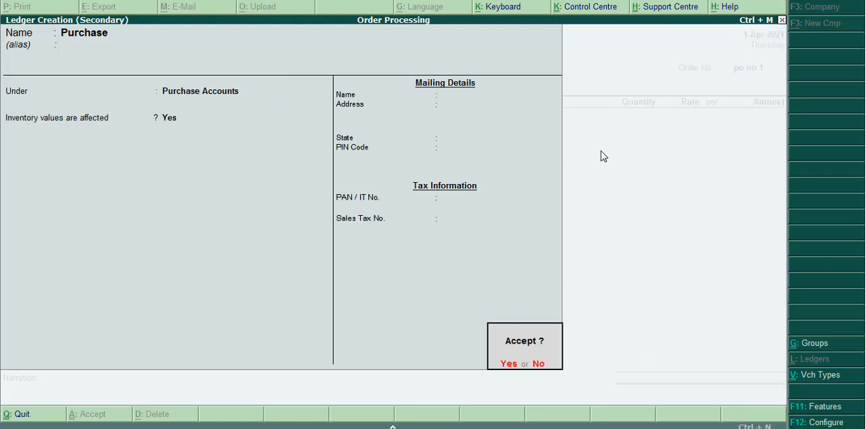
pyautogui.press('Return')
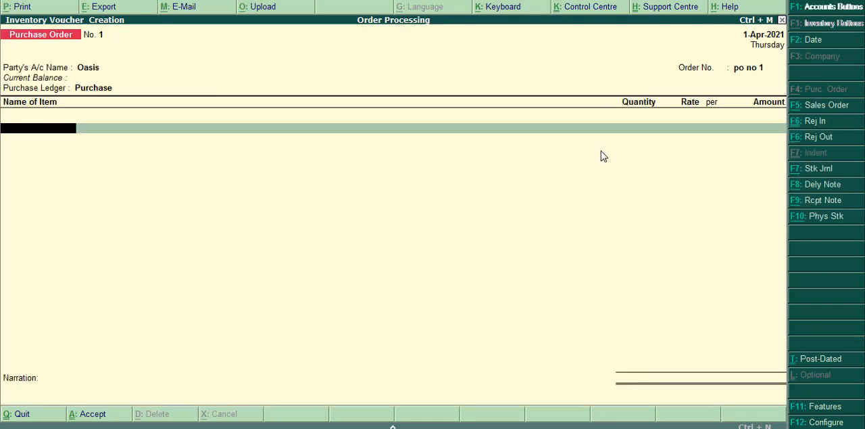
# Start a new stock item named Chair from the purchase order, with no alias and under the Primary group.
pyautogui.hotkey('alt', 'c')
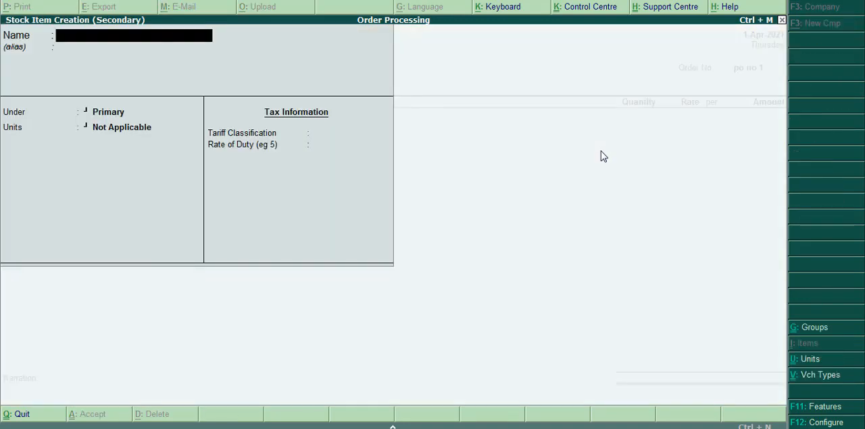
pyautogui.write('Chair')
pyautogui.press('Return')
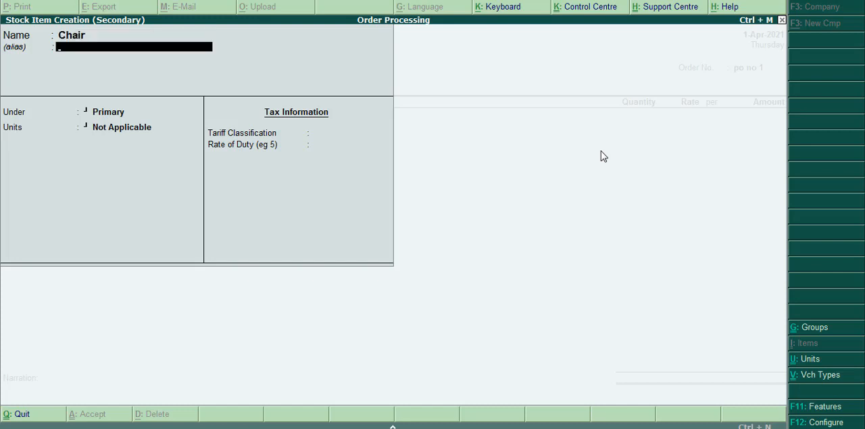
pyautogui.press('Return')
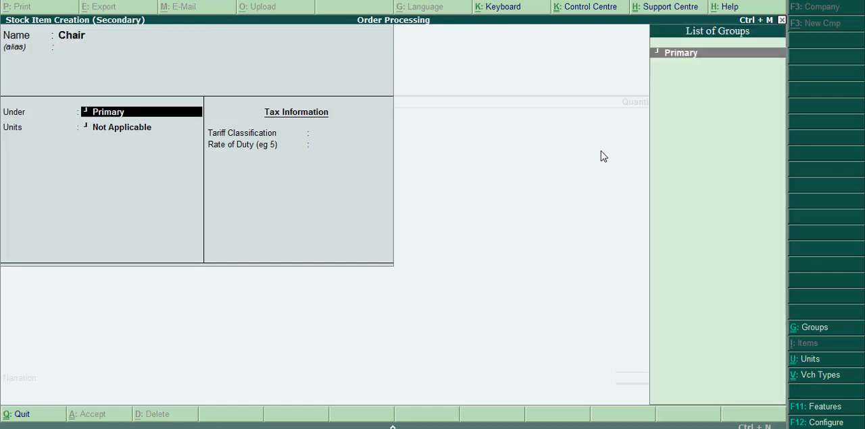
pyautogui.press('Return')
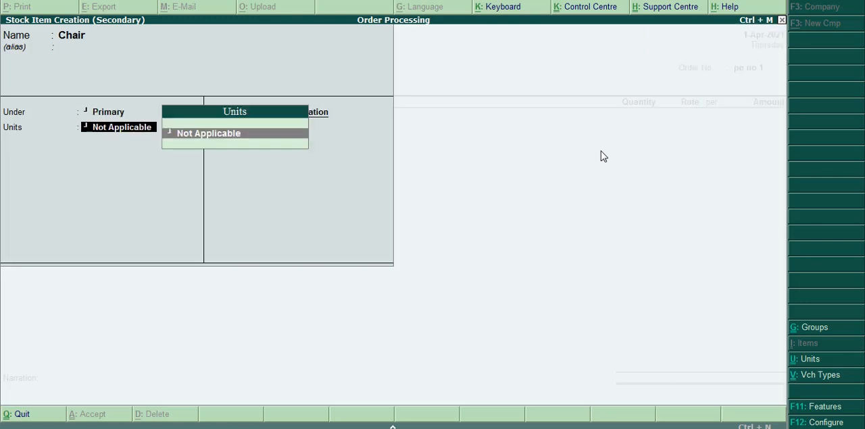
# Create a simple unit with symbol no, formal name Number and 2 decimal places as the Chair item's unit.
pyautogui.hotkey('alt', 'c')
pyautogui.write('no')
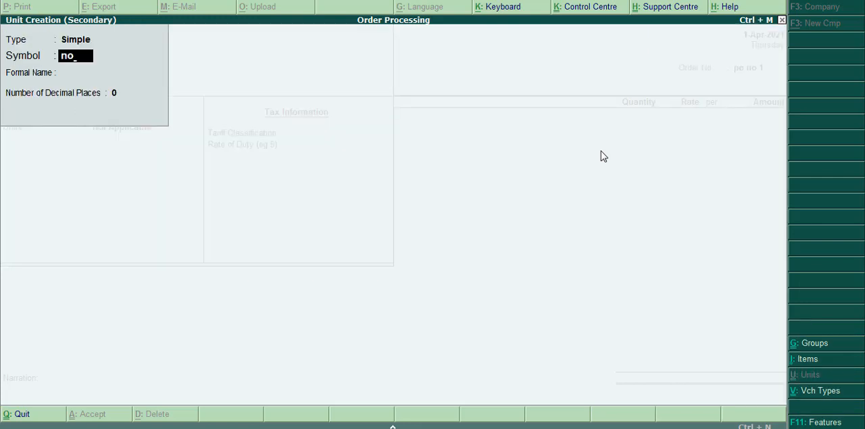
pyautogui.press('Return')
pyautogui.write('Number')
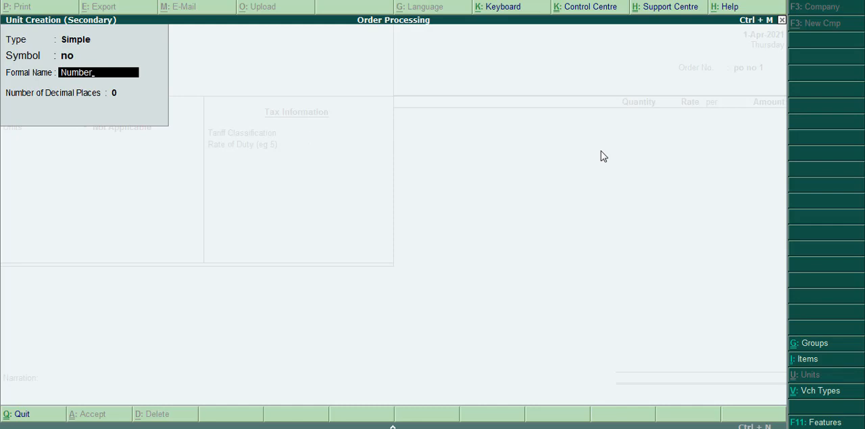
pyautogui.press('Return')
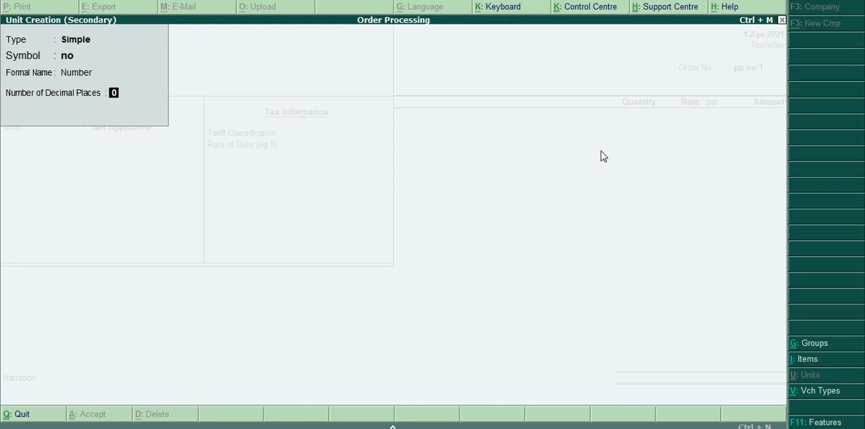
pyautogui.write('2')
pyautogui.press('Return')
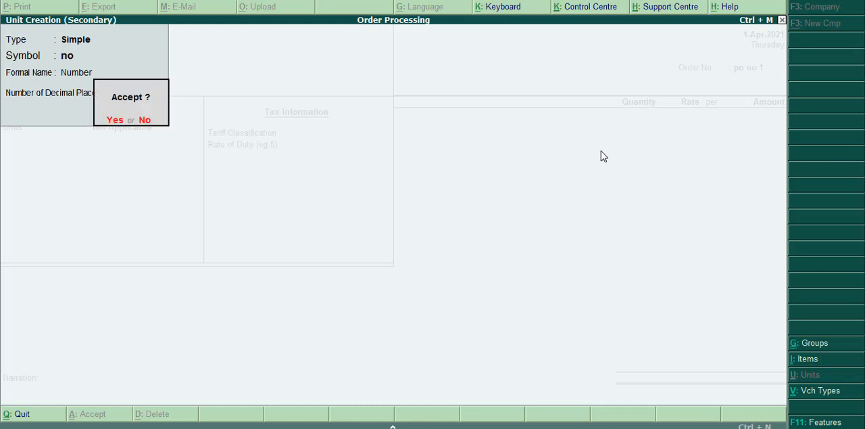
pyautogui.press('Return')
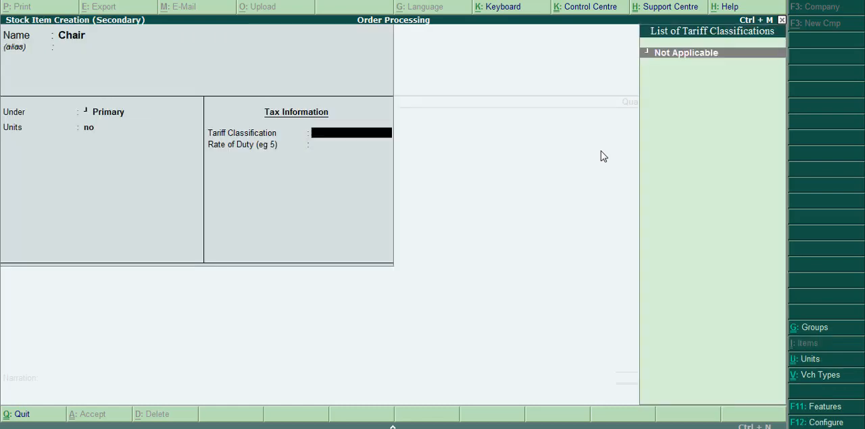
# Save the Chair stock item with the tariff classification as Not Applicable and the rate of duty blank.
pyautogui.press('Return')
pyautogui.press('Return')
# Allocate 50 no of Chair at a rate of 350 per no, due on 1-Apr-2021, in the purchase order.
pyautogui.press('Return')
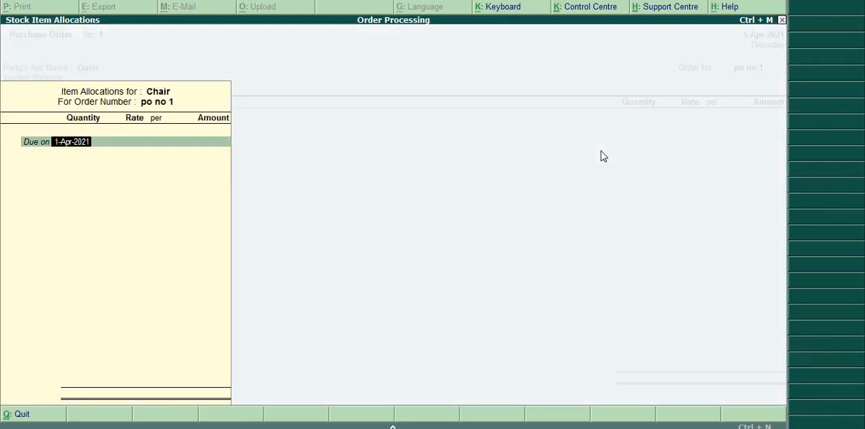
pyautogui.press('Return')
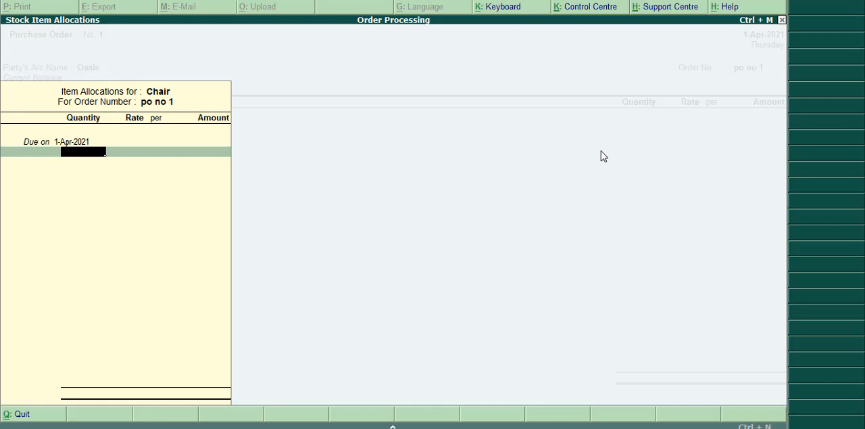
pyautogui.write('50')
pyautogui.press('Return')
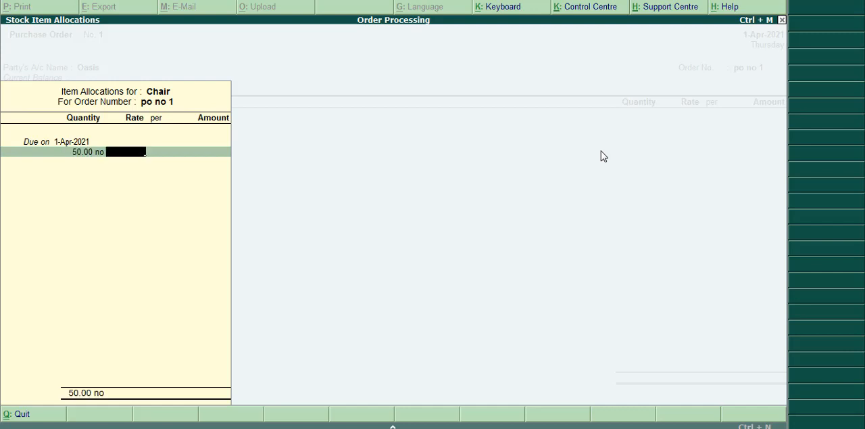
pyautogui.write('350')
pyautogui.press('Return')
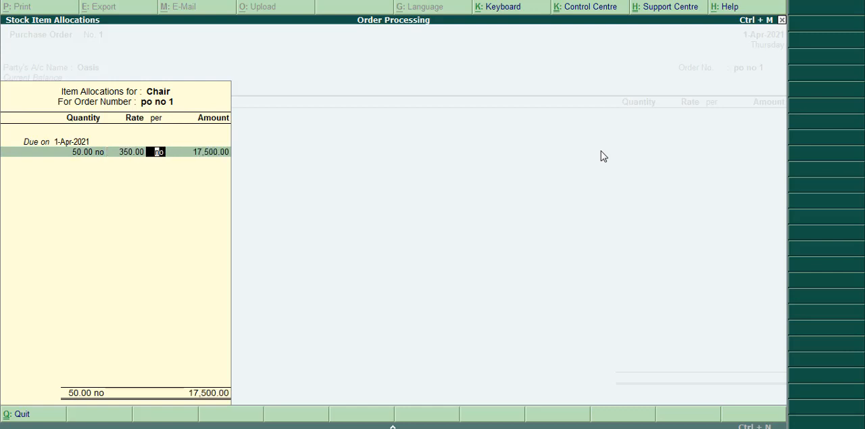
pyautogui.press('Return')
pyautogui.press('Return')
pyautogui.press('Return')
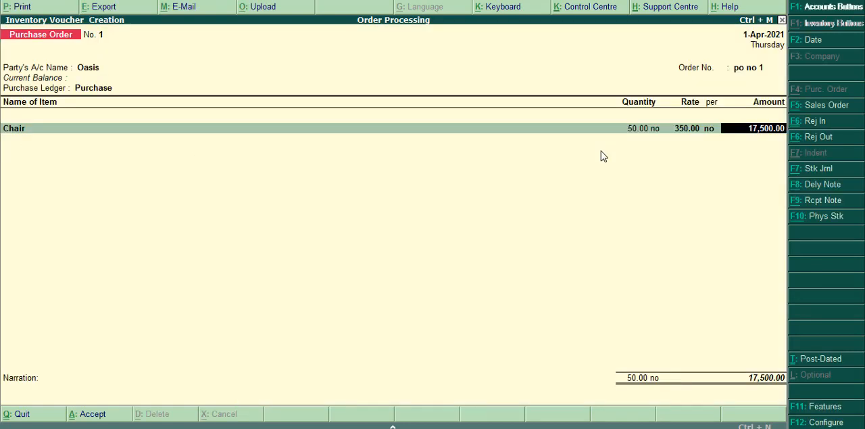
pyautogui.press('Return')
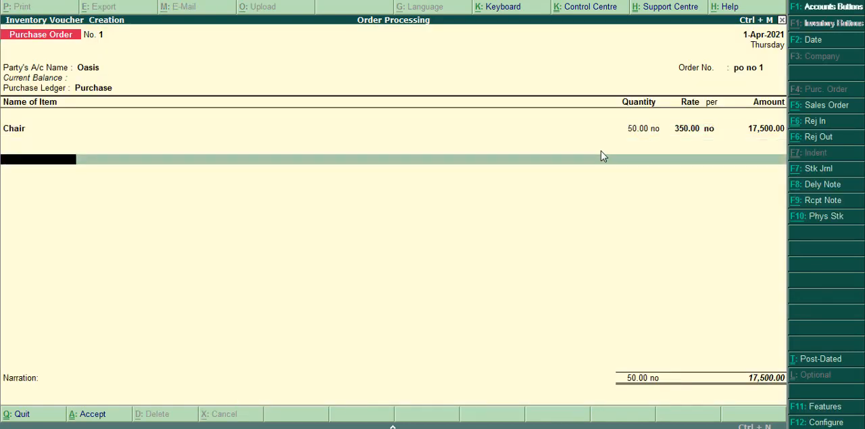
# End the item list and save the purchase order with the narration blank.
pyautogui.press('Return')
pyautogui.press('Return')
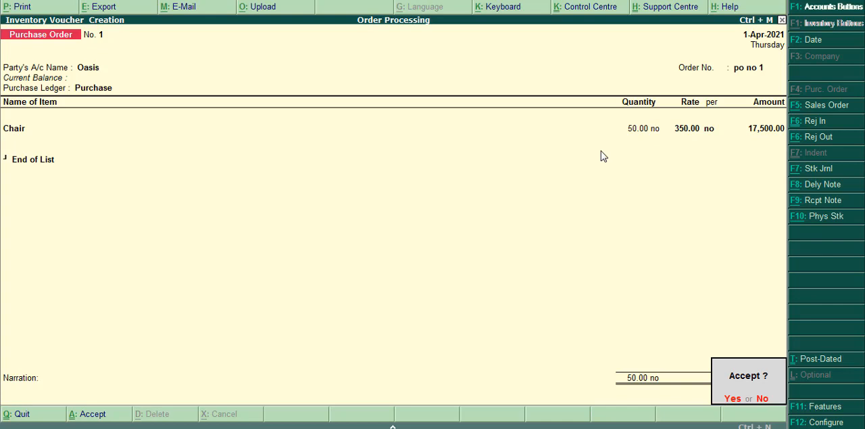
pyautogui.press('y')
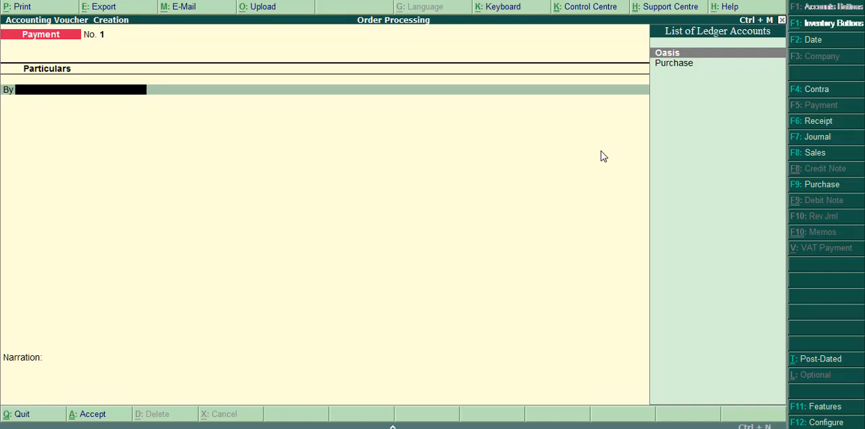
# Start a receipt note with a blank reference and Oasis as the party, dismissing the Windows color scheme prompt.
pyautogui.hotkey('alt', 'F9')
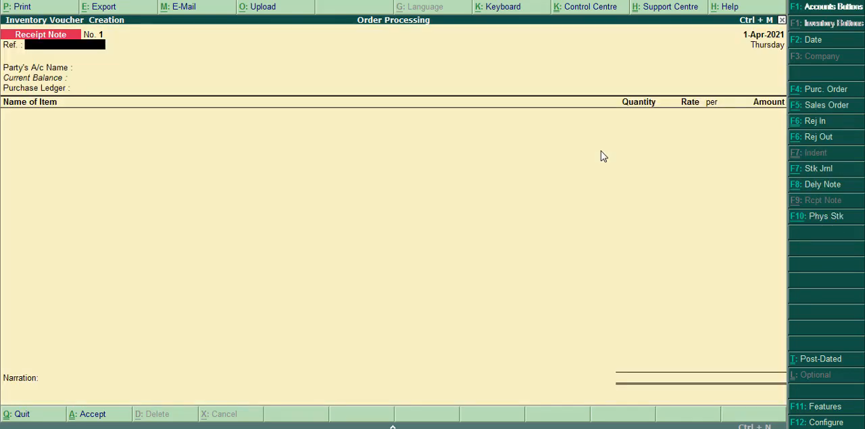
pyautogui.press('Return')
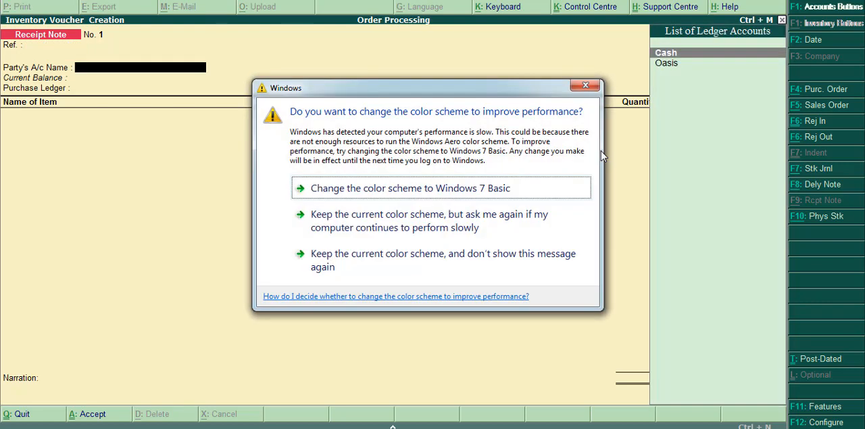
pyautogui.click(586, 88)
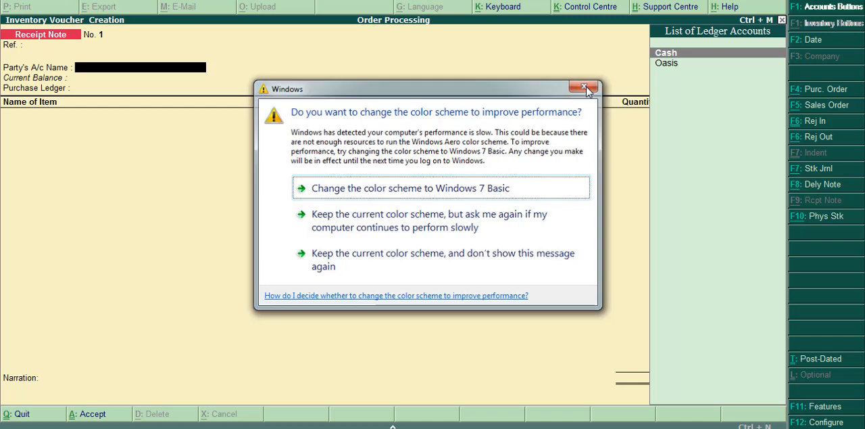
pyautogui.press('Down')
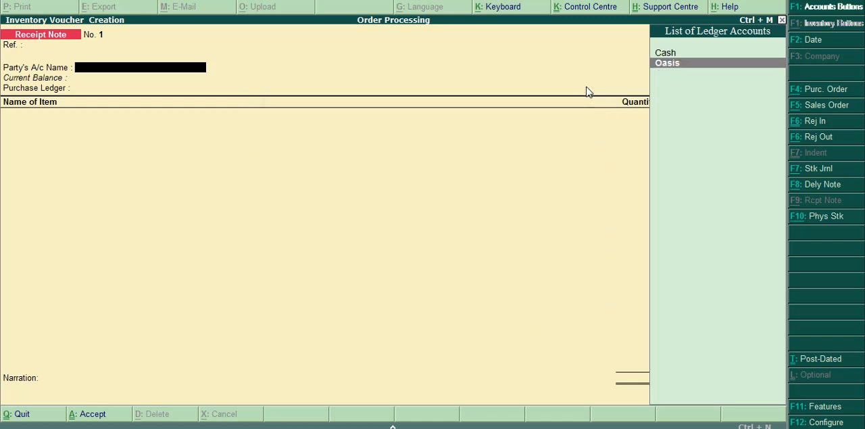
pyautogui.press('Return')
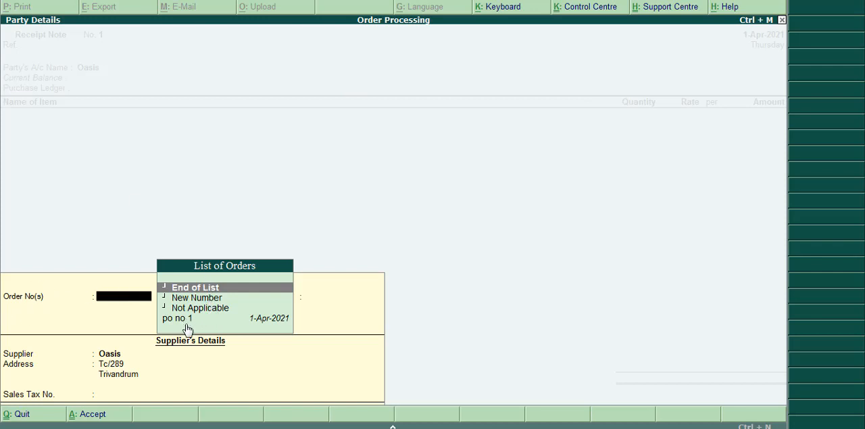
# Link the receipt note to the Oasis purchase order dated 1-Apr-2021 and leave the sales tax number blank.
pyautogui.press('Down')
pyautogui.press('Down')
pyautogui.press('Down')
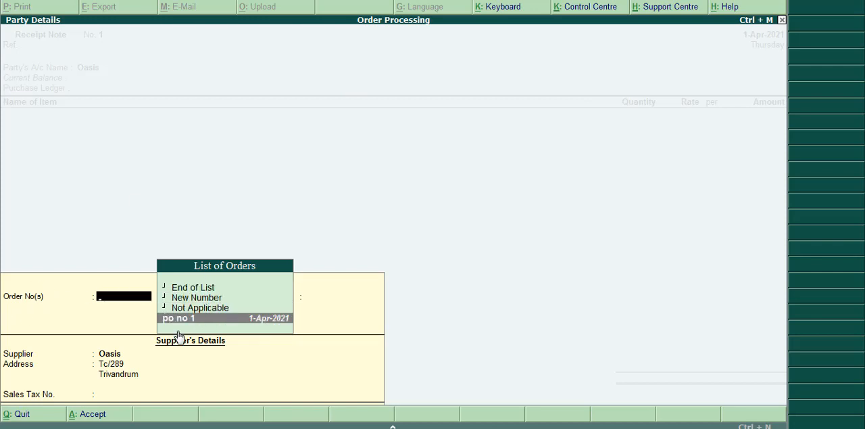
pyautogui.press('Return')
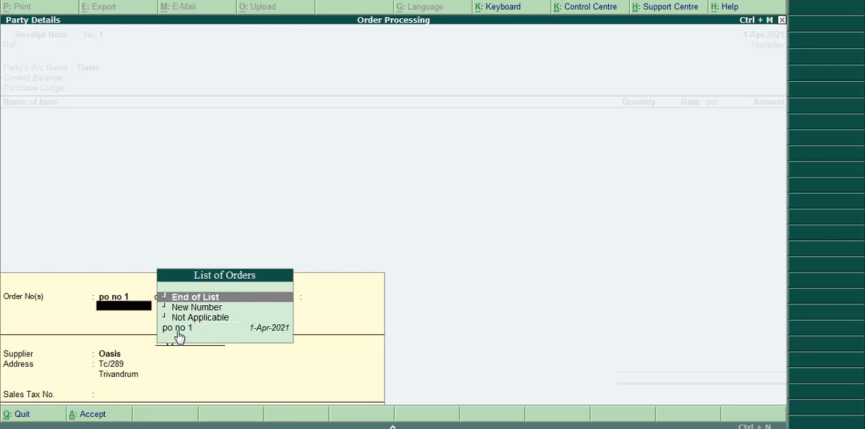
pyautogui.press('Return')
pyautogui.press('Return')
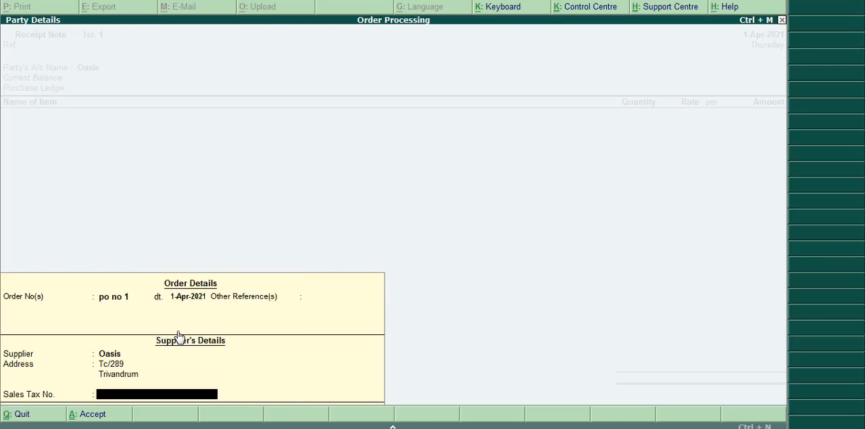
pyautogui.press('Return')
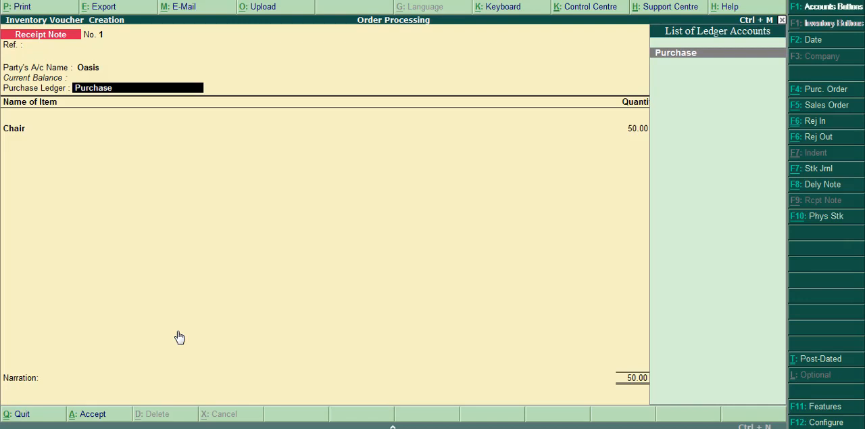
# Keep Purchase as the receipt note's ledger and allocate 50 no of Chair at 350 to tracking number 1 and the linked order.
pyautogui.press('Return')
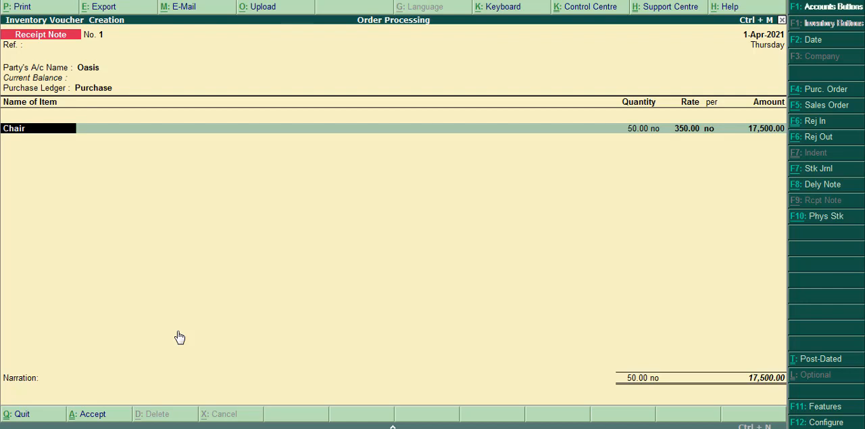
pyautogui.press('Return')
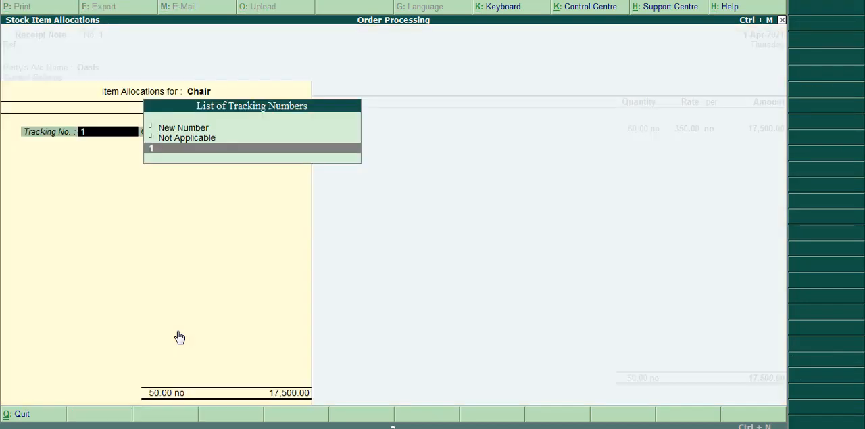
pyautogui.press('Return')
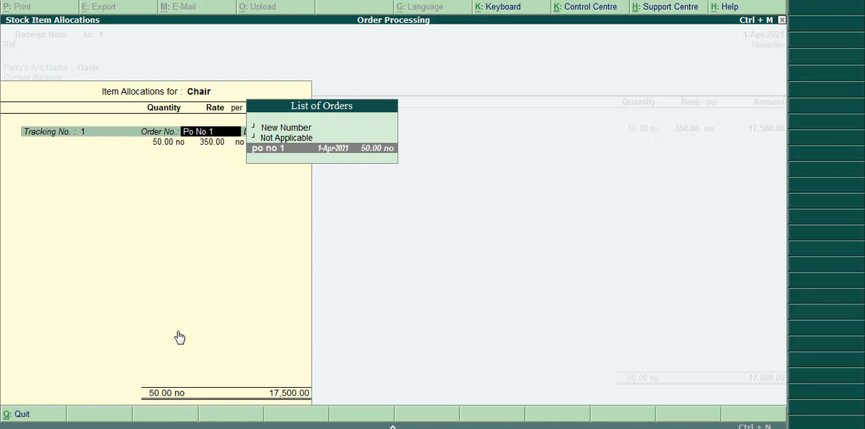
pyautogui.press('Return')
pyautogui.press('Return')
pyautogui.press('Return')
pyautogui.press('Return')
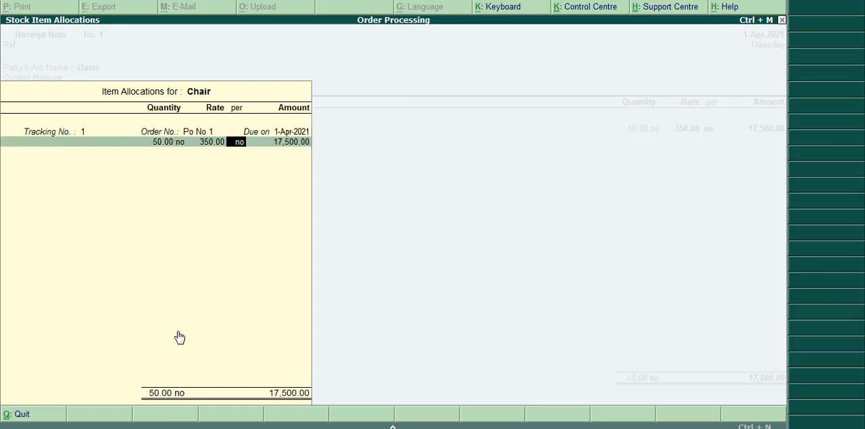
pyautogui.press('Return')
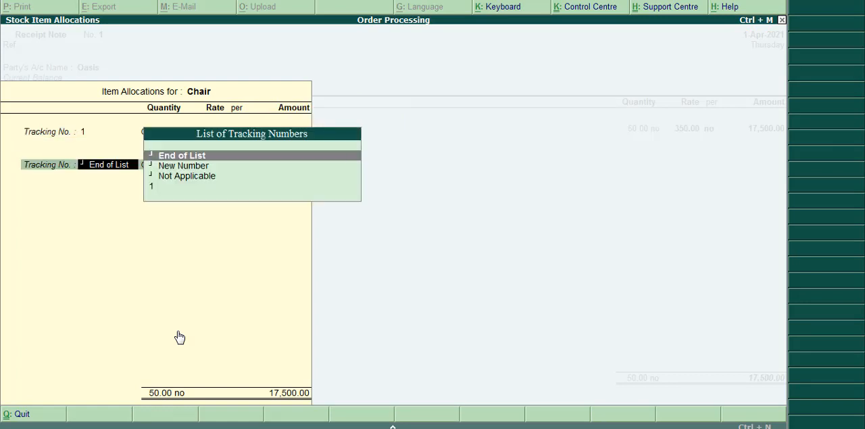
# End the Chair allocations and save the receipt note with no further items and a blank narration.
pyautogui.press('Return')
pyautogui.press('Return')
pyautogui.press('Return')
pyautogui.press('Return')
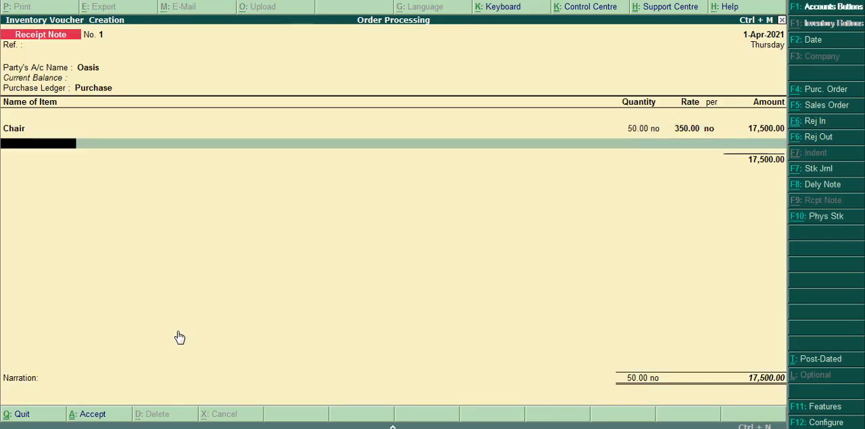
pyautogui.press('Return')
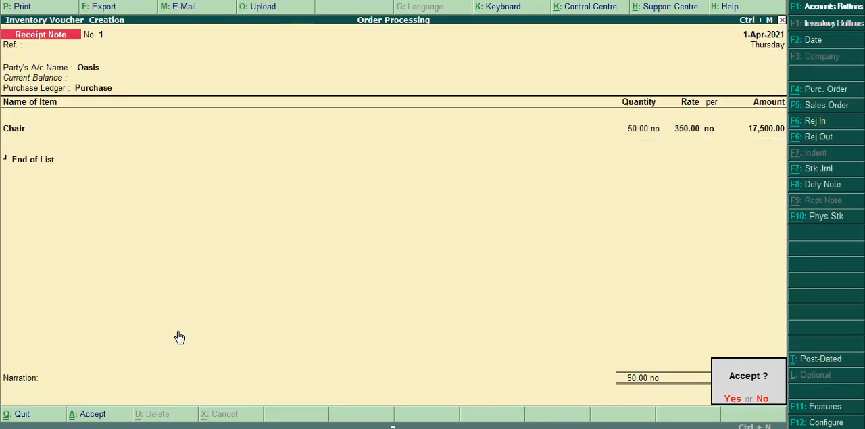
pyautogui.press('Return')
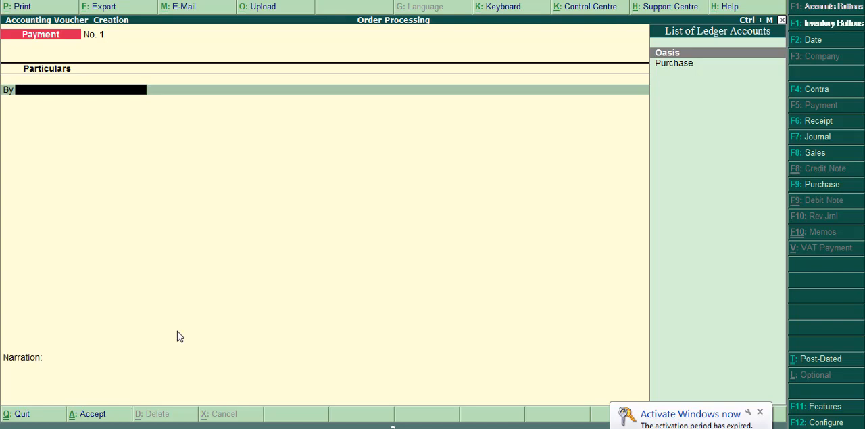
# Start a rejections out voucher with Oasis as the ledger account, keeping the supplier's filled-in name and address.
pyautogui.hotkey('ctrl', 'F6')
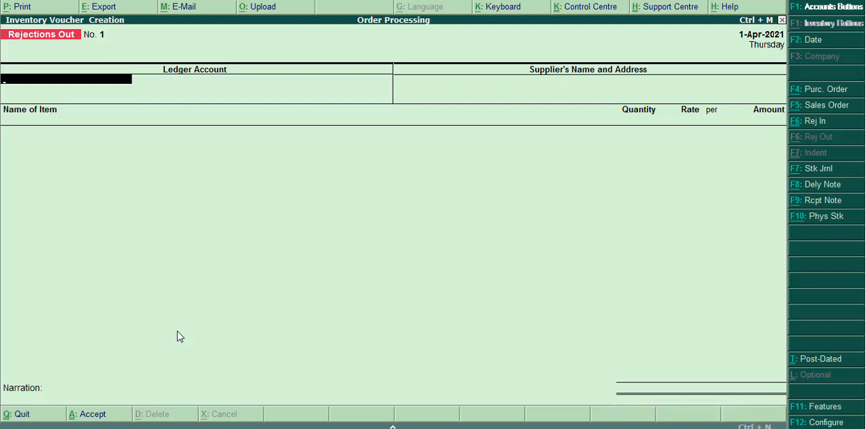
pyautogui.press('Return')
pyautogui.press('BackSpace')
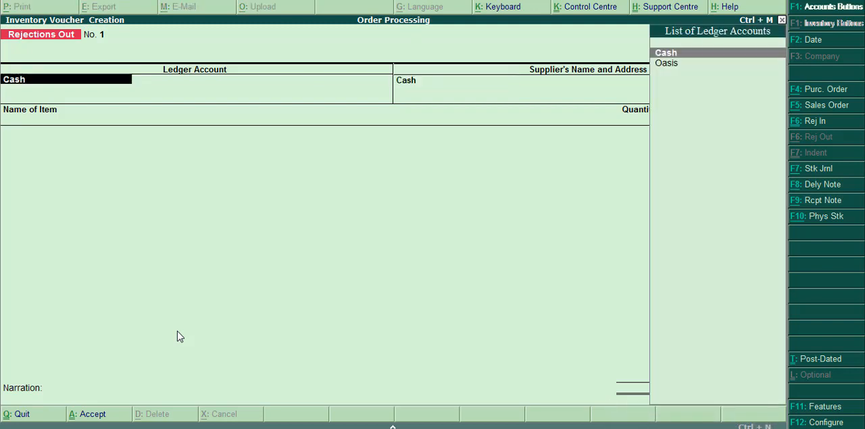
pyautogui.press('Down')
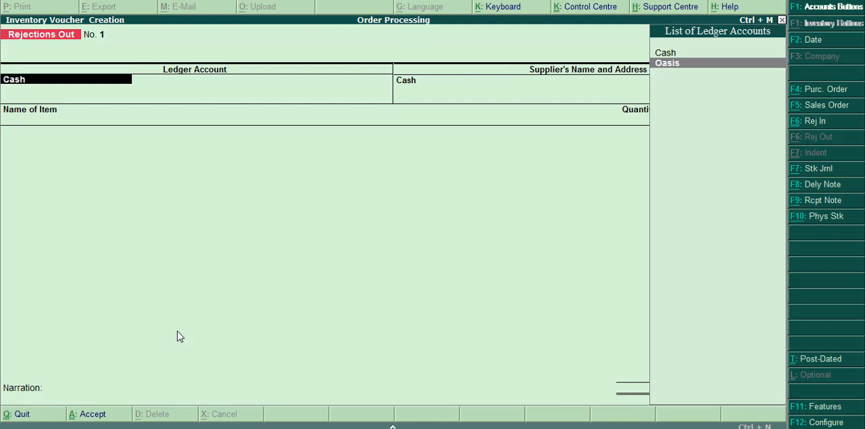
pyautogui.press('Return')
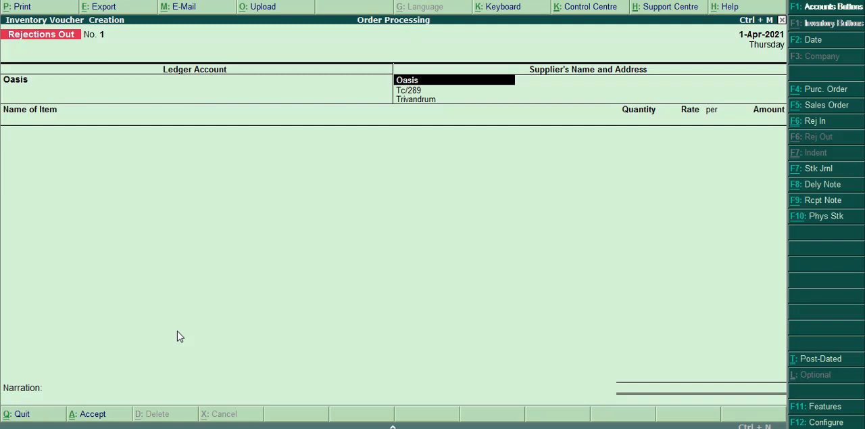
pyautogui.press('Return')
pyautogui.press('Return')
pyautogui.press('Return')
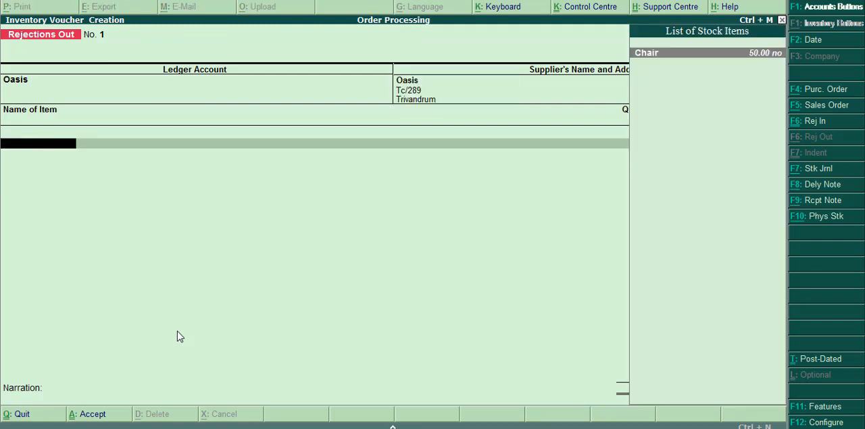
# Add Chair to the rejections out voucher, allocating 2 no at 350 to tracking number 1, and end its allocations.
pyautogui.press('Return')
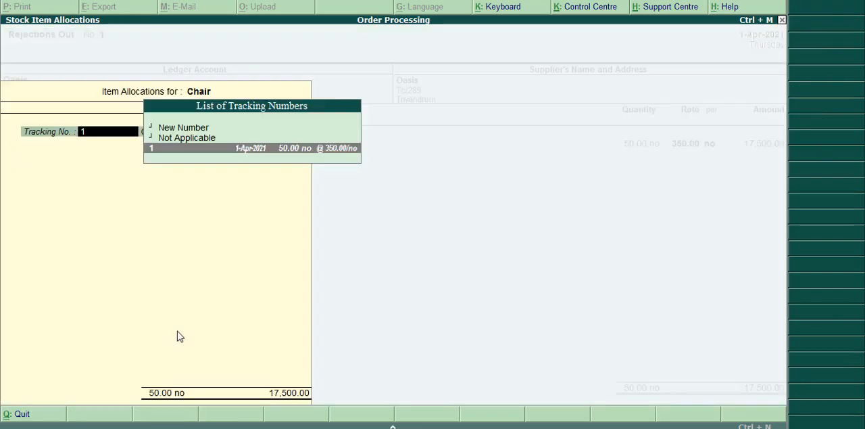
pyautogui.press('Return')
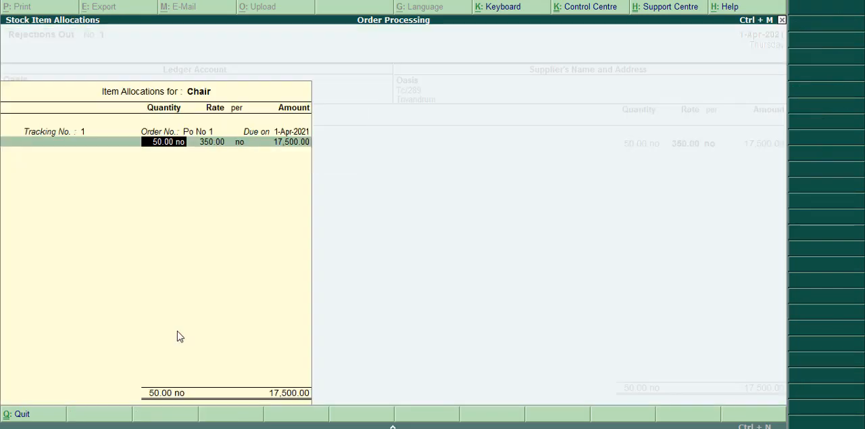
pyautogui.write('2')
pyautogui.press('Return')
pyautogui.press('Return')
pyautogui.press('Return')
pyautogui.press('Return')
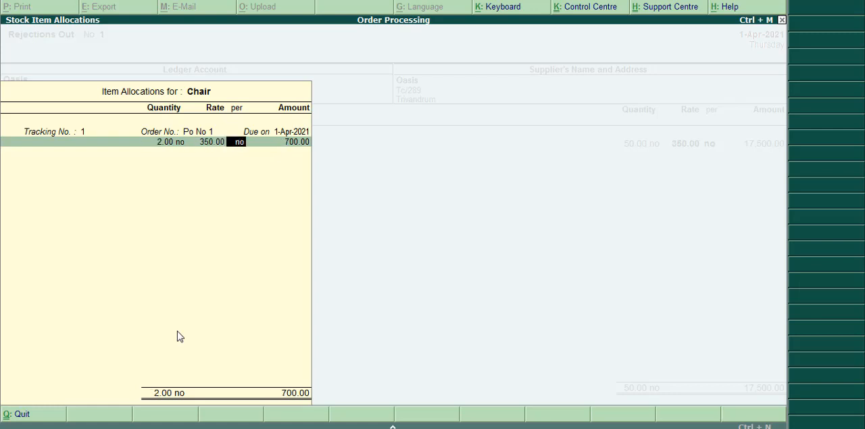
pyautogui.press('Return')
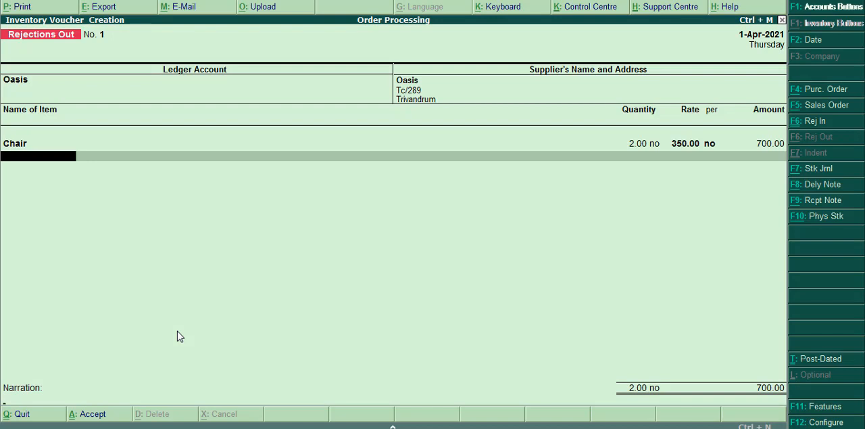
# Save the rejections out voucher with no further items and a blank narration.
pyautogui.press('Return')
pyautogui.press('Return')
pyautogui.press('Return')
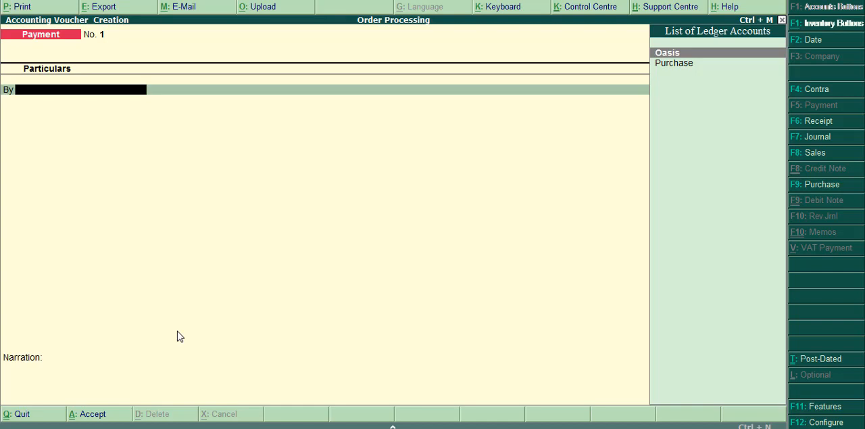
# Start a purchase voucher with a blank reference and Oasis as the party account.
pyautogui.click(822, 186)
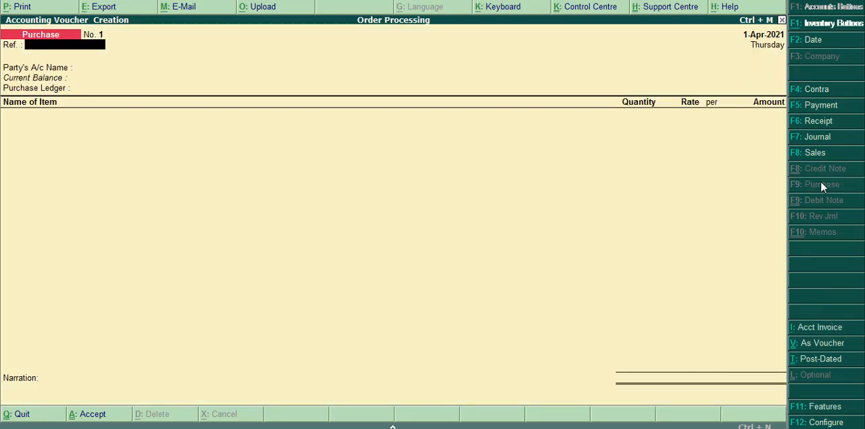
pyautogui.press('Return')
pyautogui.press('Down')
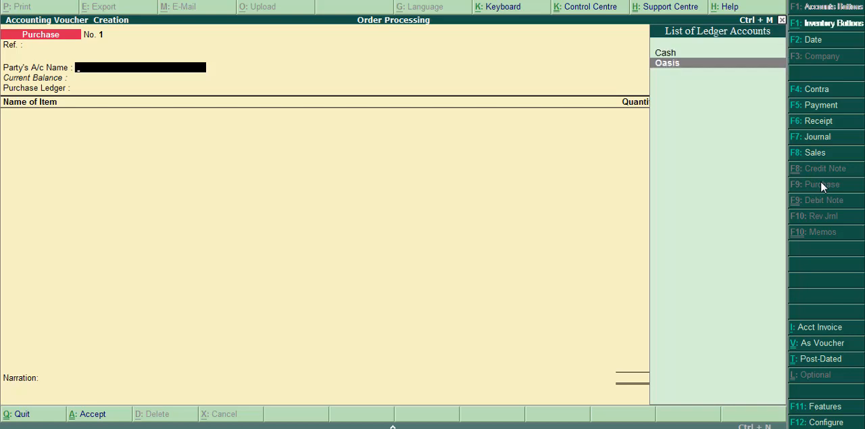
pyautogui.press('Return')
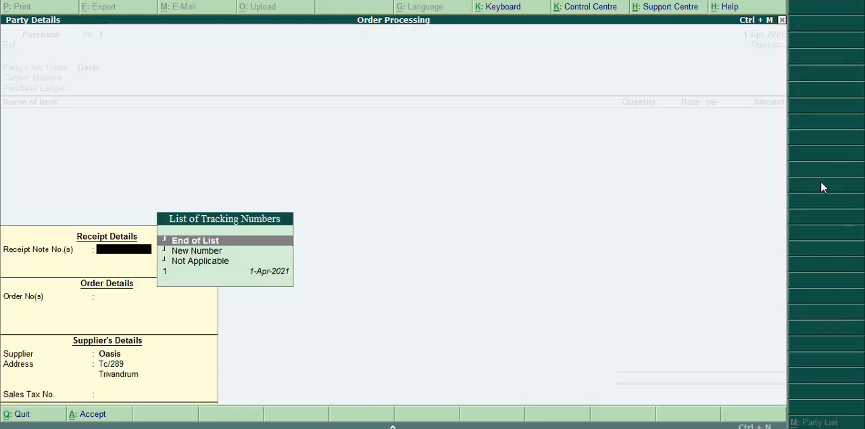
# Link the purchase to receipt note 1 dated 1-Apr-2021, dismissing the Windows color scheme prompt, and keep Purchase as the ledger.
pyautogui.press('Down')
pyautogui.press('Down')
pyautogui.press('Down')
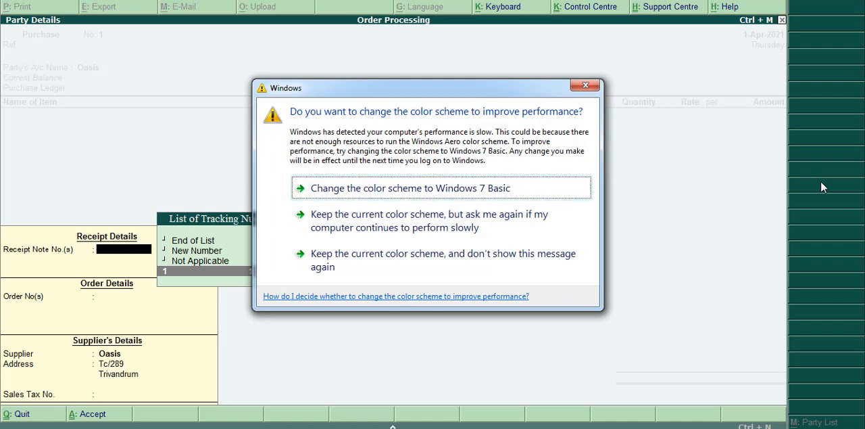
pyautogui.click(585, 85)
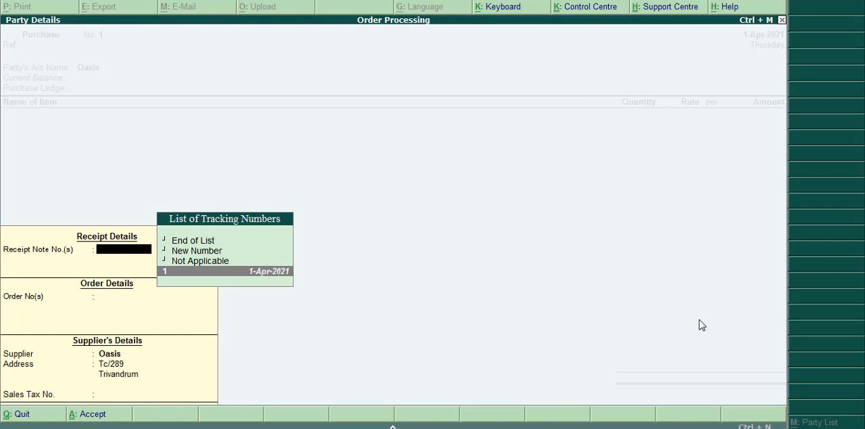
pyautogui.press('Return')
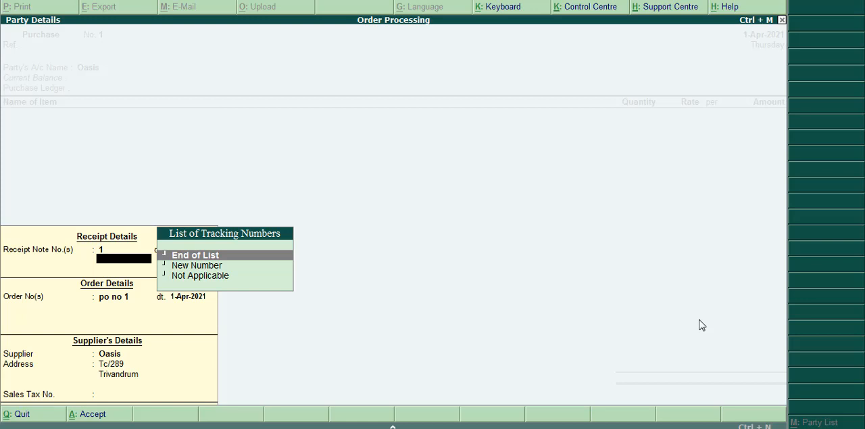
pyautogui.press('Return')
pyautogui.press('Return')
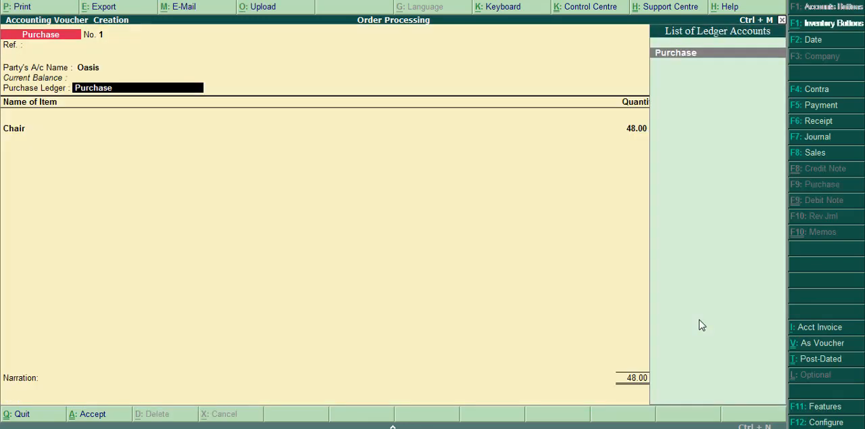
pyautogui.press('Return')
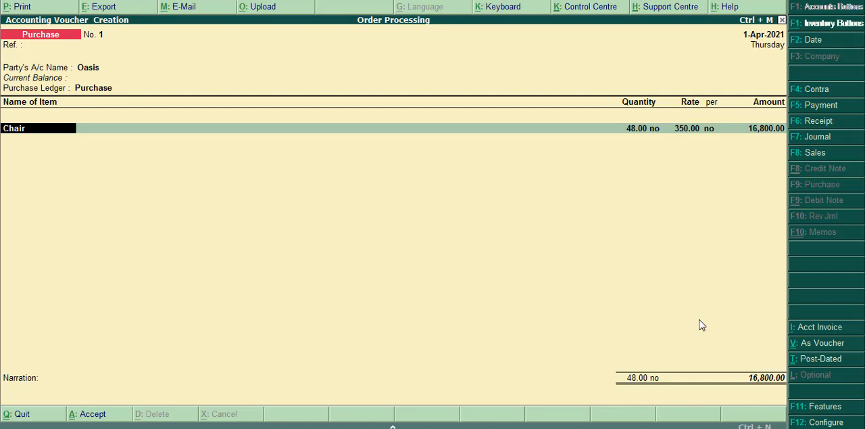
# Set the Chair rate to 300 for the 48 no under tracking number 1, dismissing the low battery warning, and end the allocations.
pyautogui.press('Return')
pyautogui.press('Return')
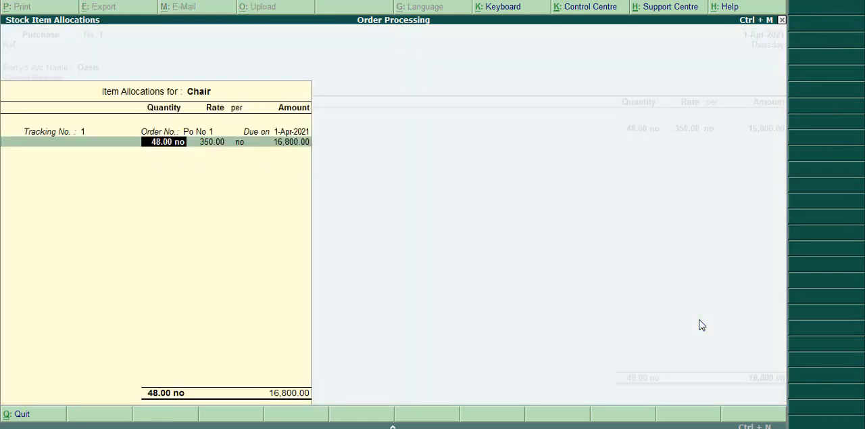
pyautogui.press('BackSpace')
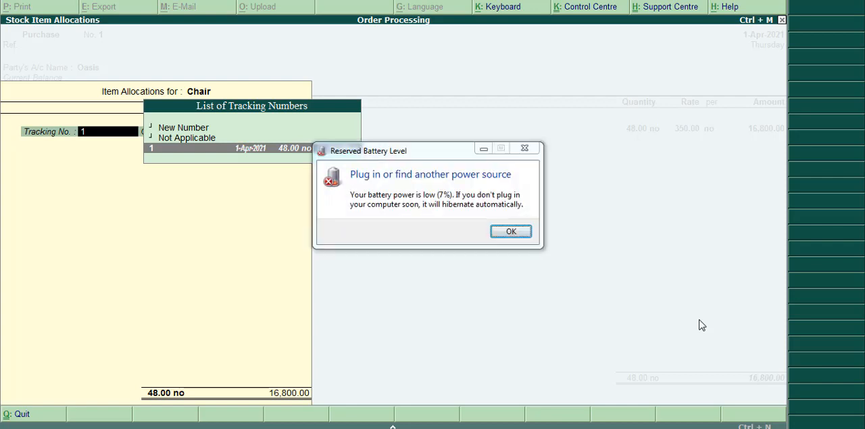
pyautogui.click(510, 232)
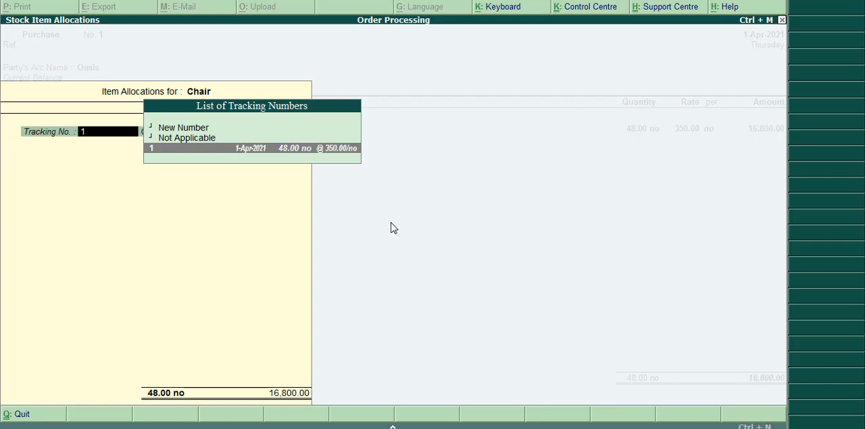
pyautogui.press('Return')
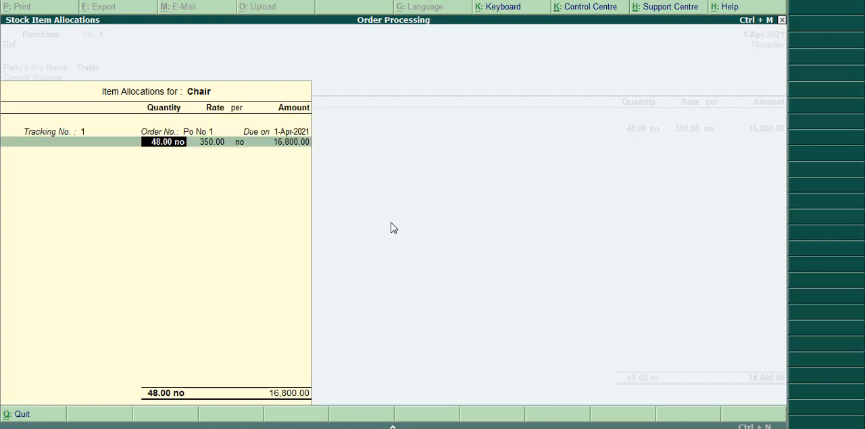
pyautogui.press('Return')
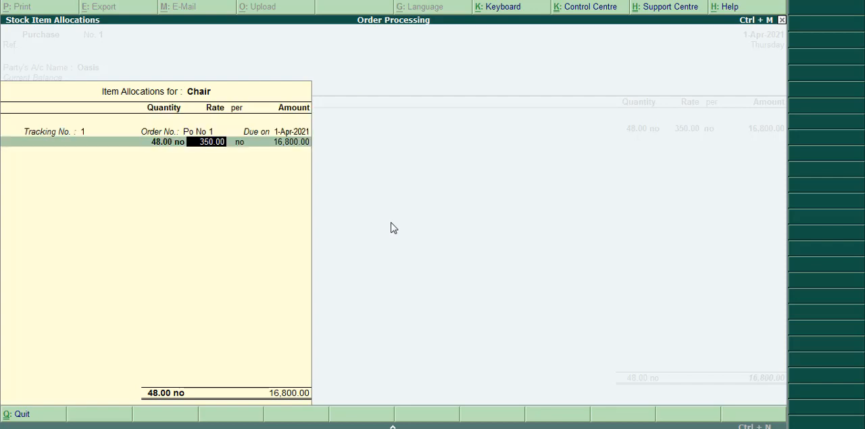
pyautogui.write('300')
pyautogui.press('Return')
pyautogui.press('Return')
pyautogui.press('Return')
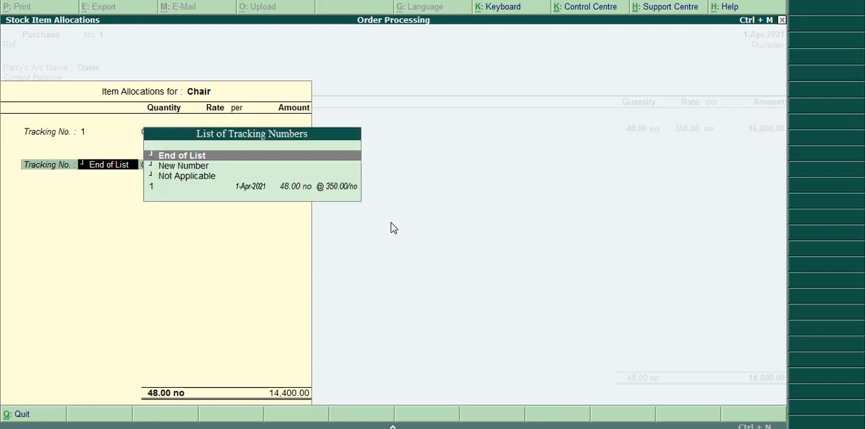
pyautogui.press('Return')
pyautogui.press('Return')
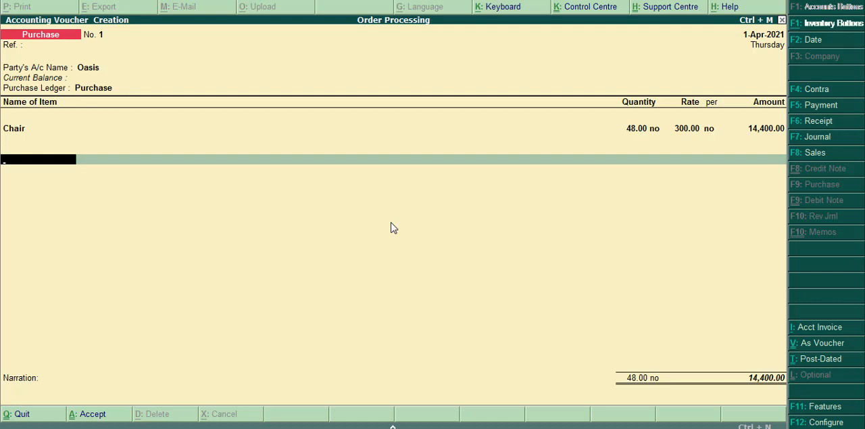
# Save the purchase voucher with no further items and a blank narration, dismissing the Windows color scheme prompt.
pyautogui.press('Return')
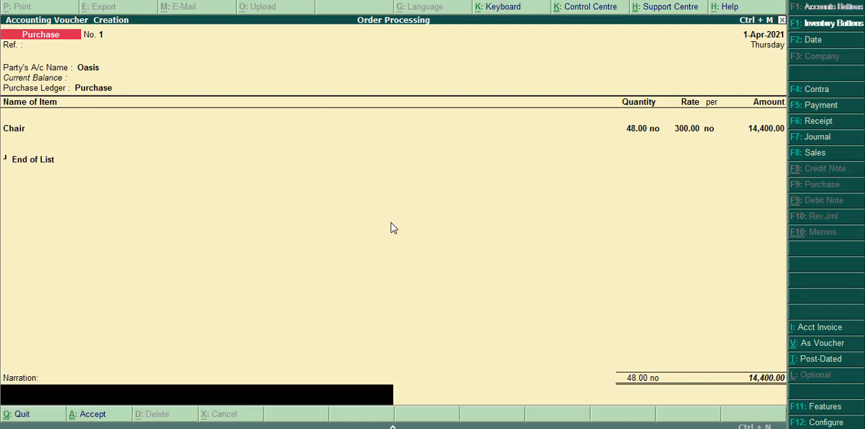
pyautogui.press('Return')
pyautogui.press('Return')
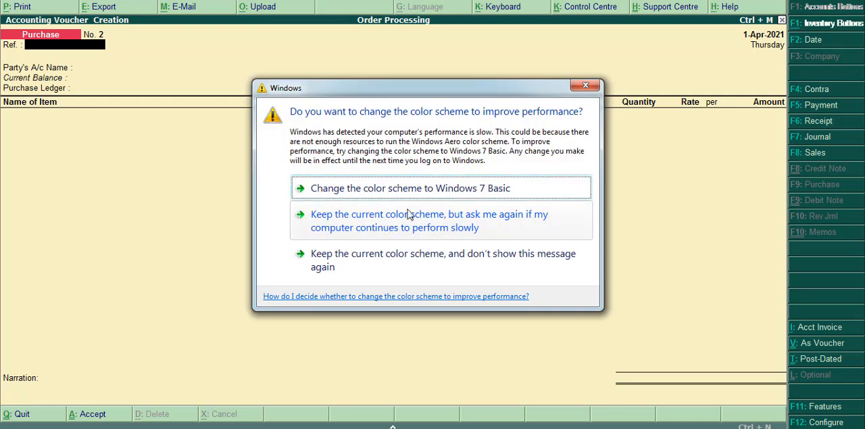
pyautogui.click(584, 88)
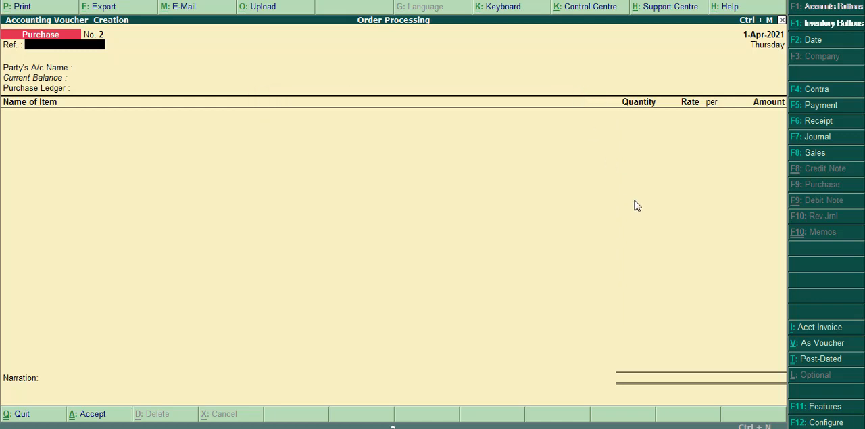